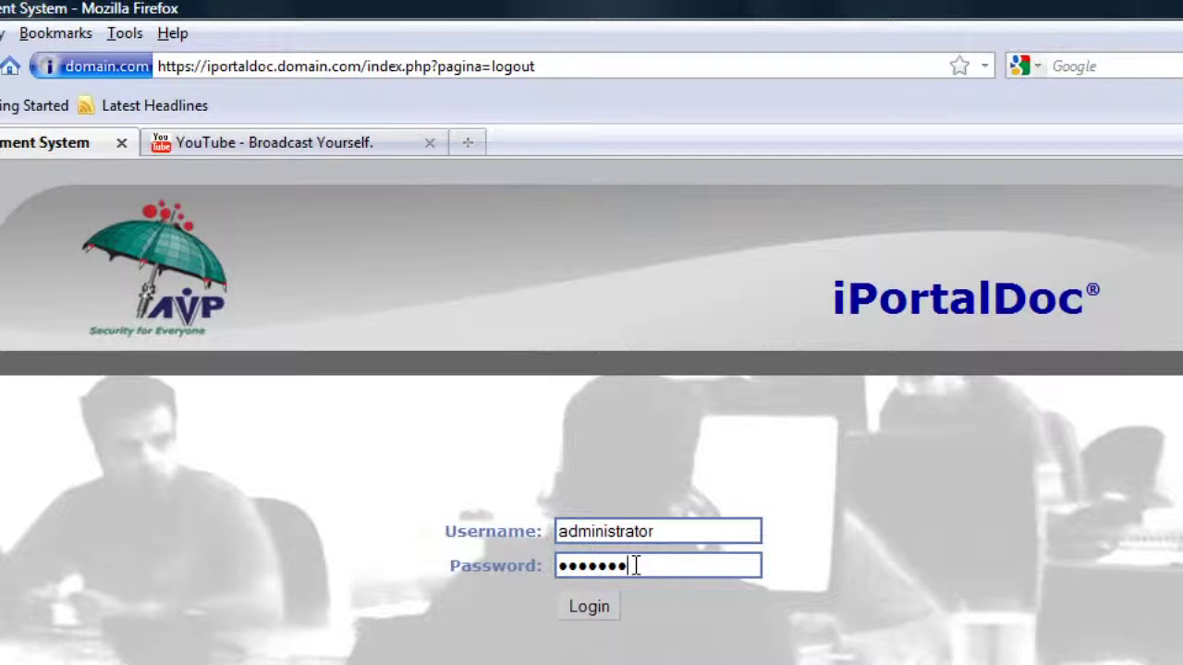
- Log in to iPortalDoc with the administrator credentials to reach the main document page
left_click(606, 611)
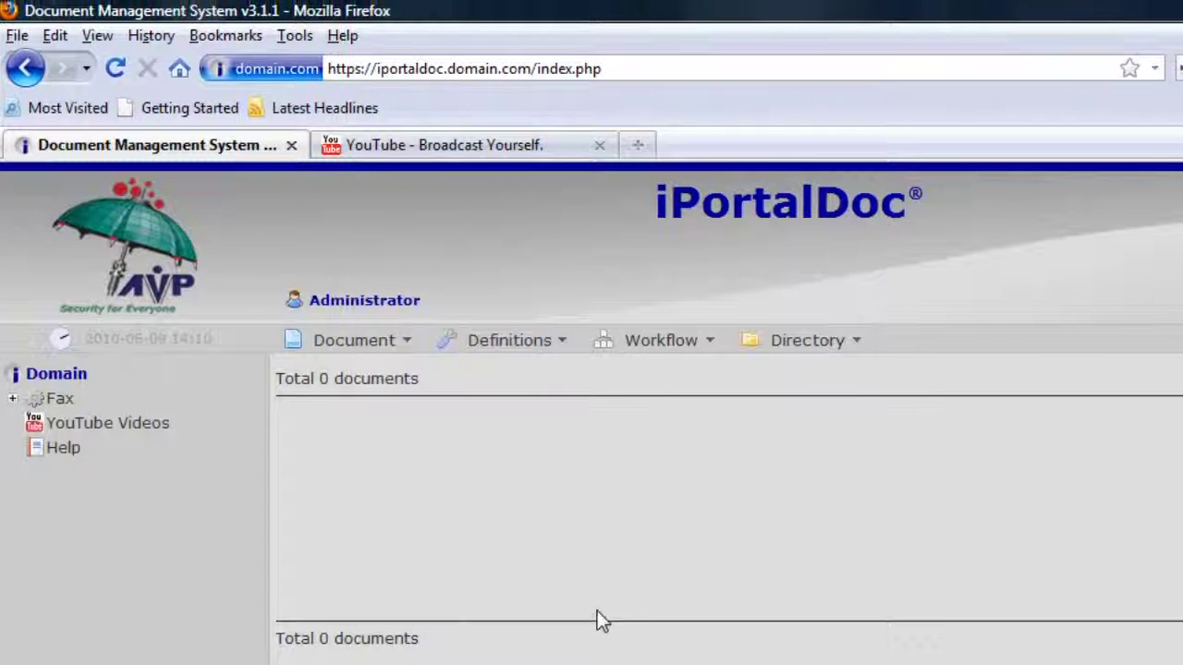
- Create a 'Technical' directory in Domain, type Technical Specification, description 'Technical department folde'
left_click(858, 344)
left_click(829, 363)
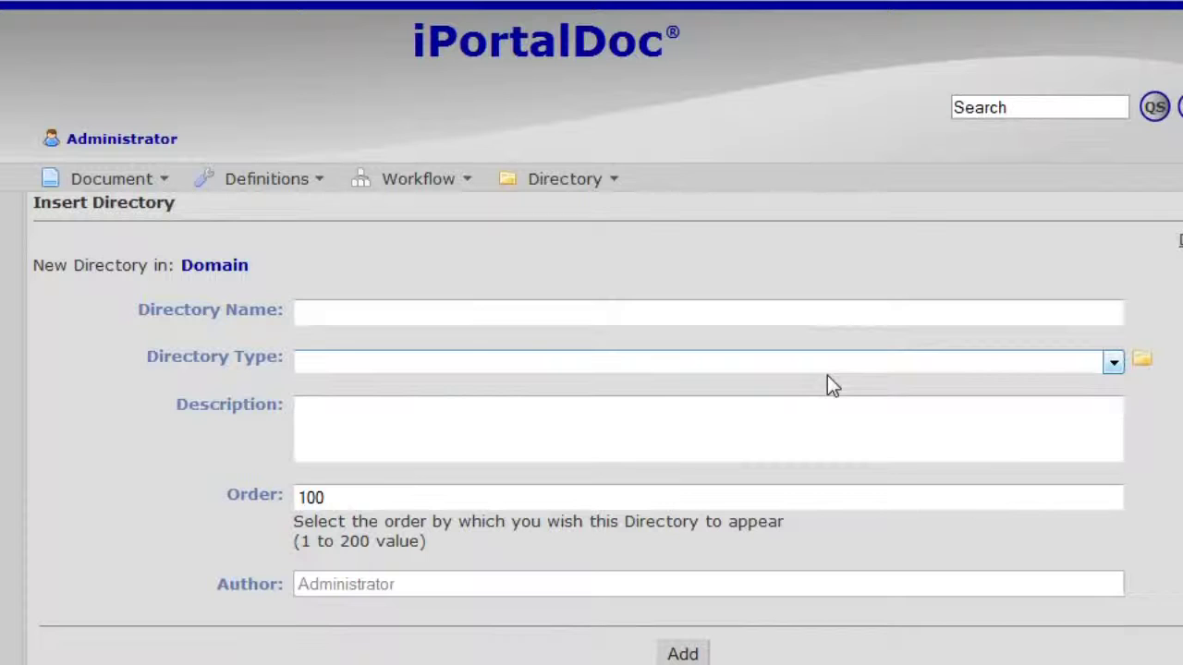
left_click(566, 312)
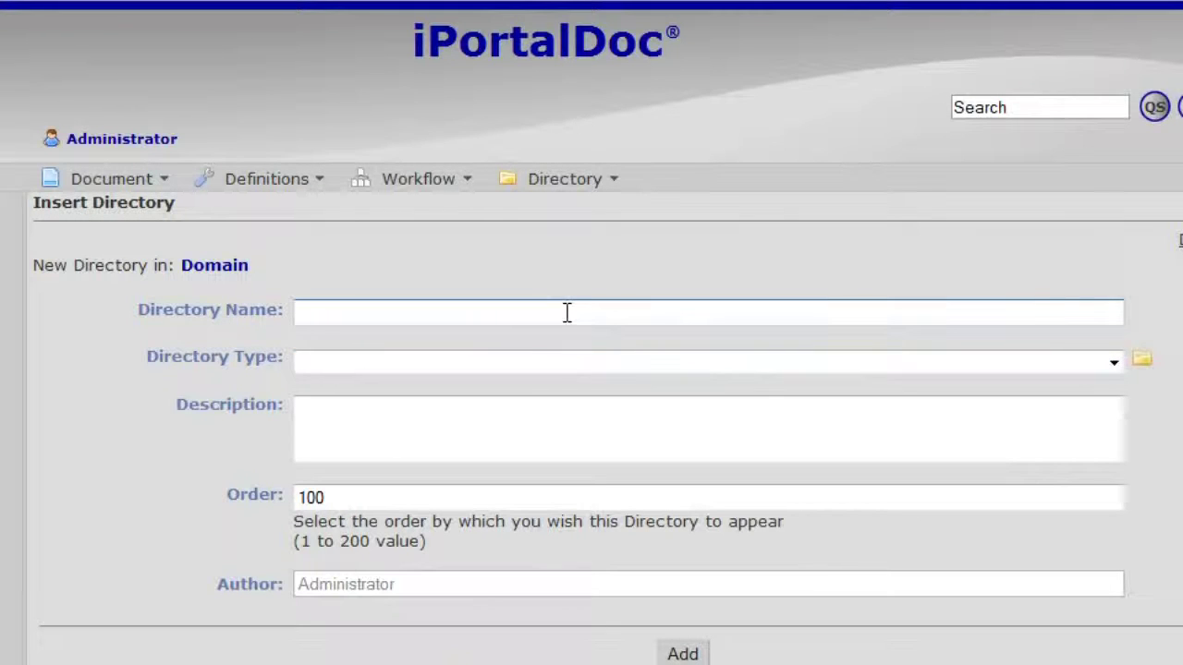
type("Technica")
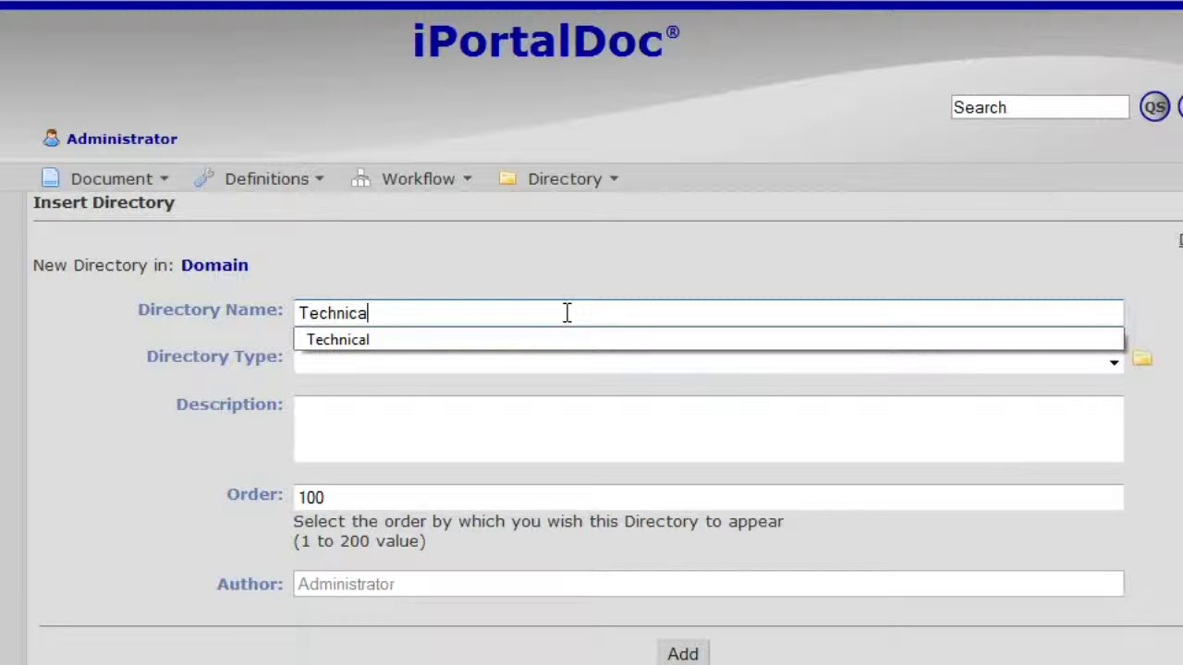
type("l")
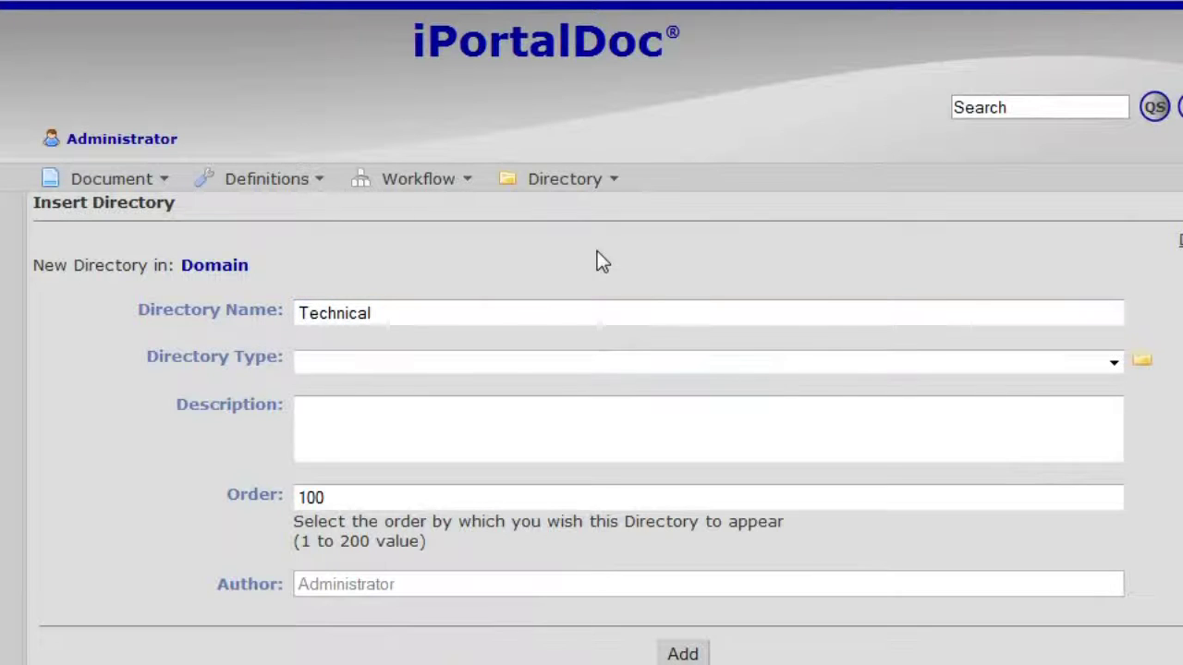
left_click(1113, 362)
left_click(1113, 363)
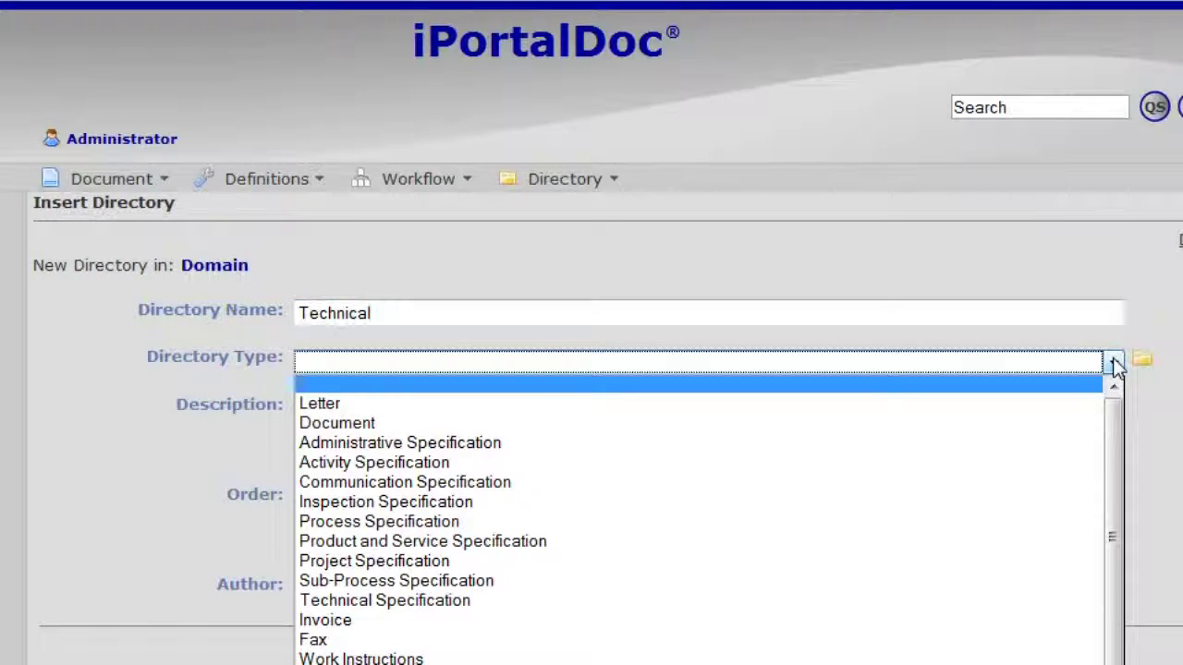
left_click(476, 600)
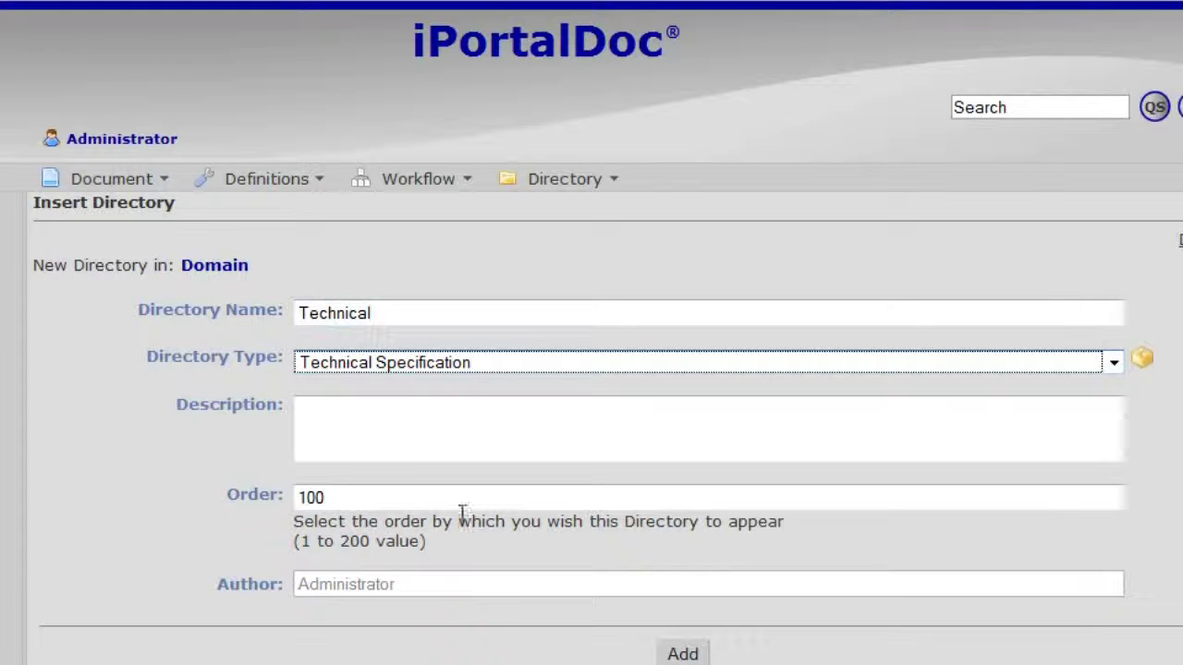
left_click(449, 416)
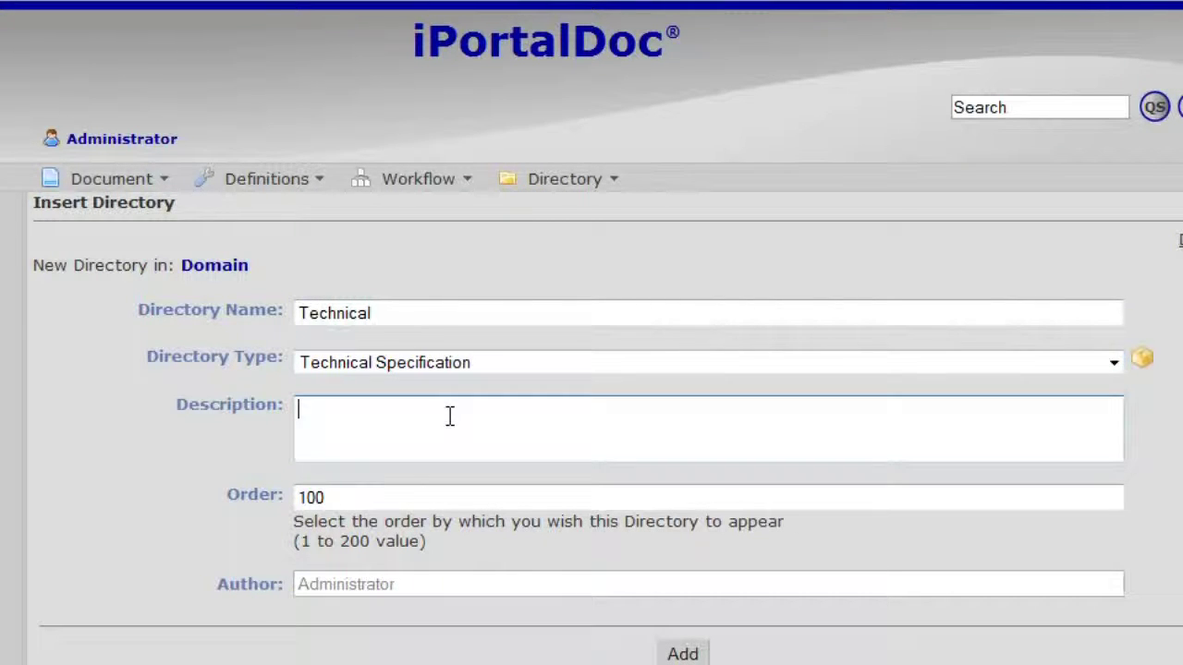
type("Technical departm")
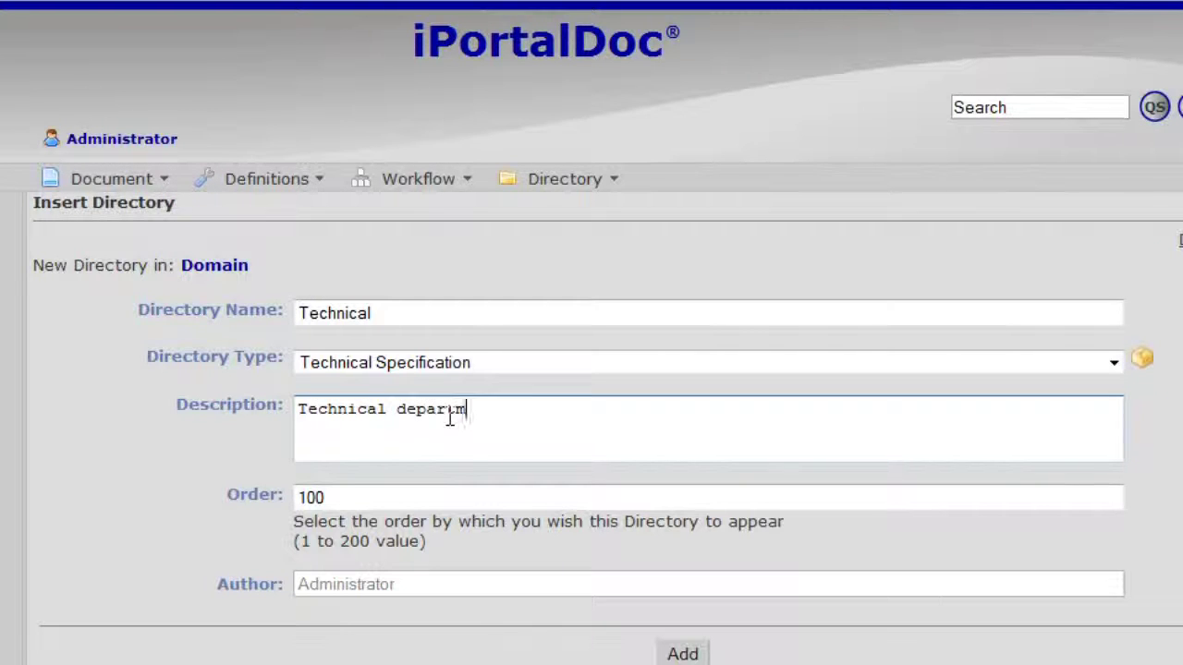
type("ent folder")
left_click(357, 497)
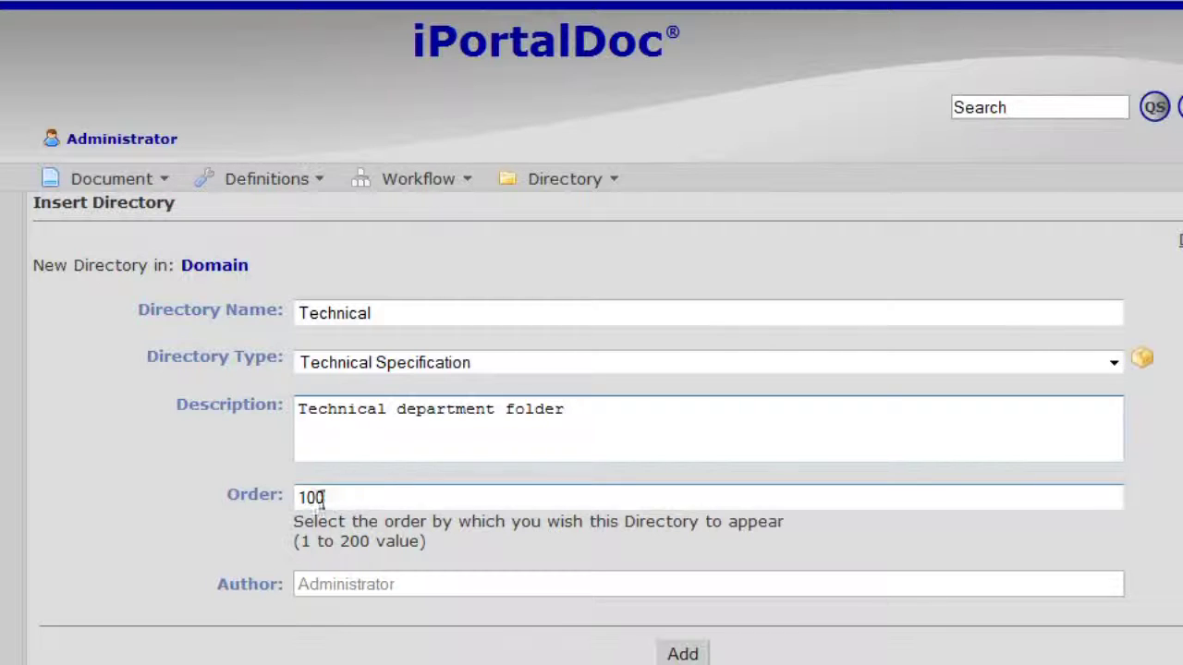
left_click(675, 647)
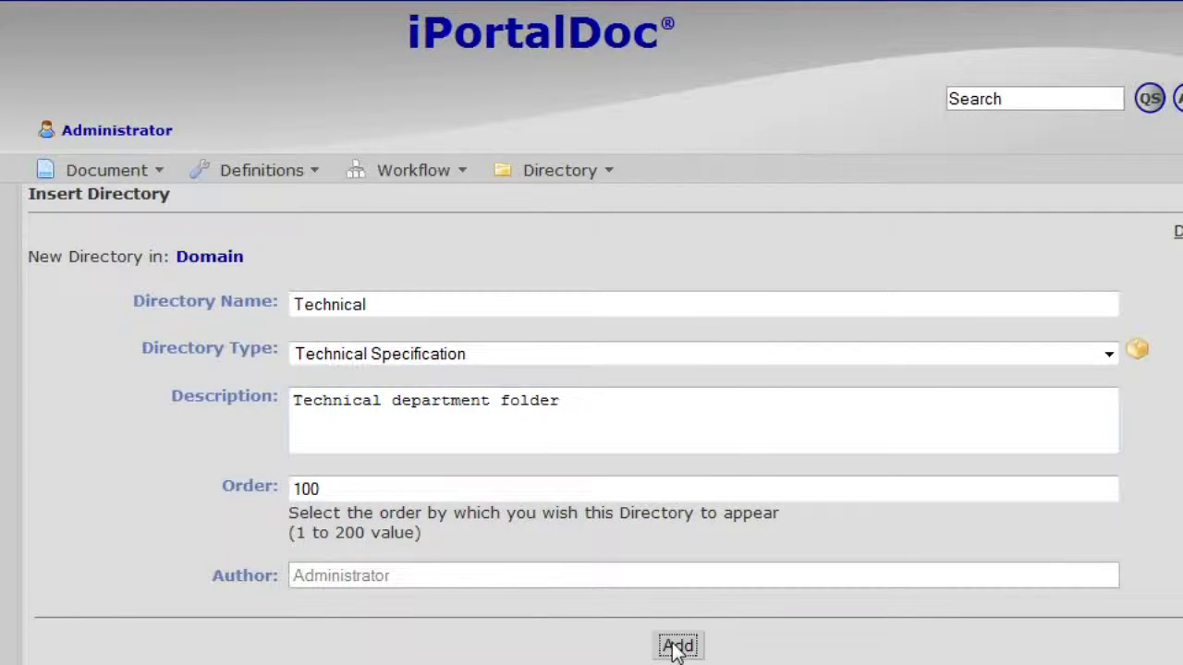
left_click(505, 487)
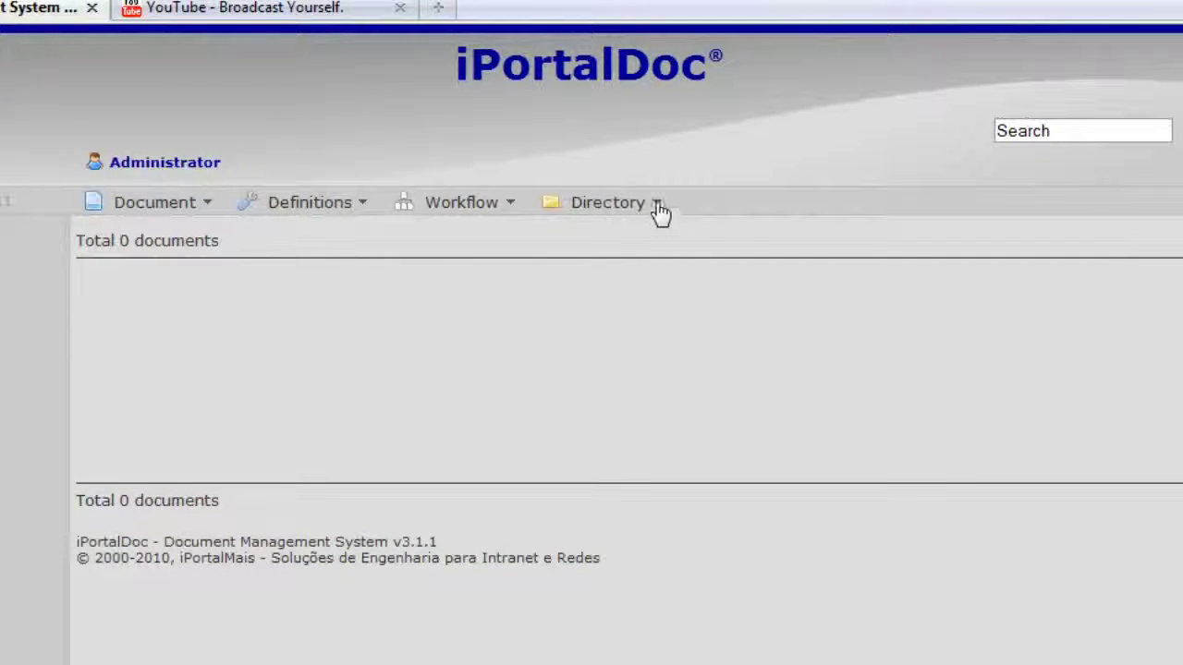
- Create an 'Accounts' directory, Administrative Specification, described 'Accounts department folder', order 110
left_click(655, 205)
left_click(636, 236)
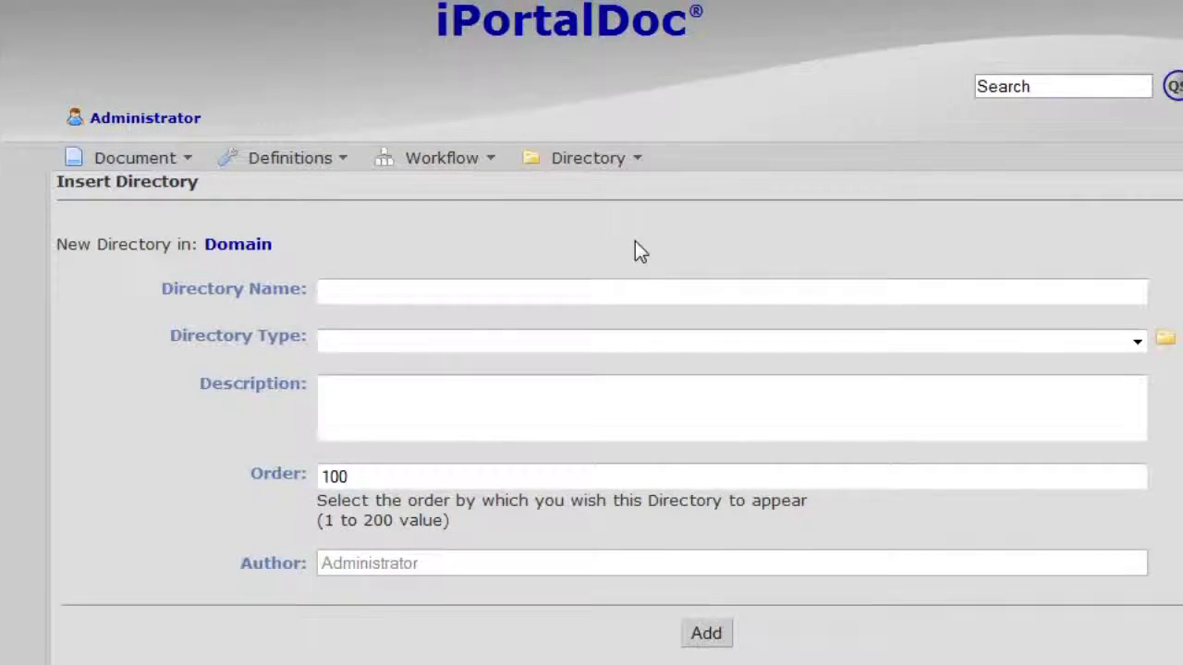
left_click(444, 291)
type("Acco")
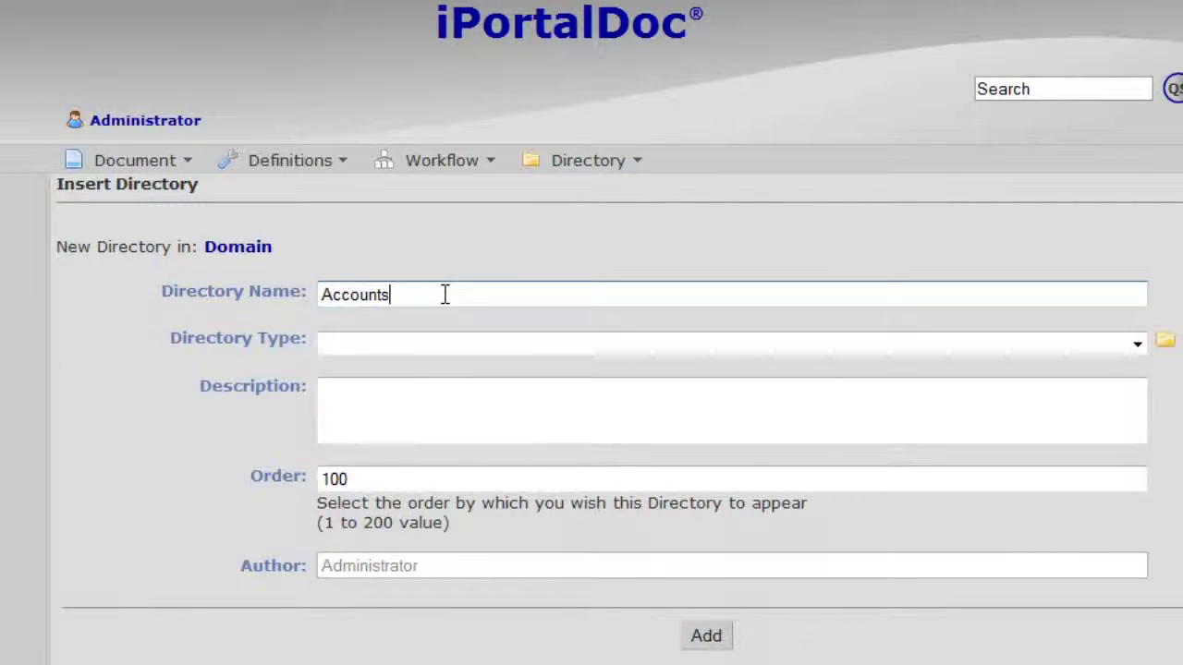
type("unts")
left_click(1137, 344)
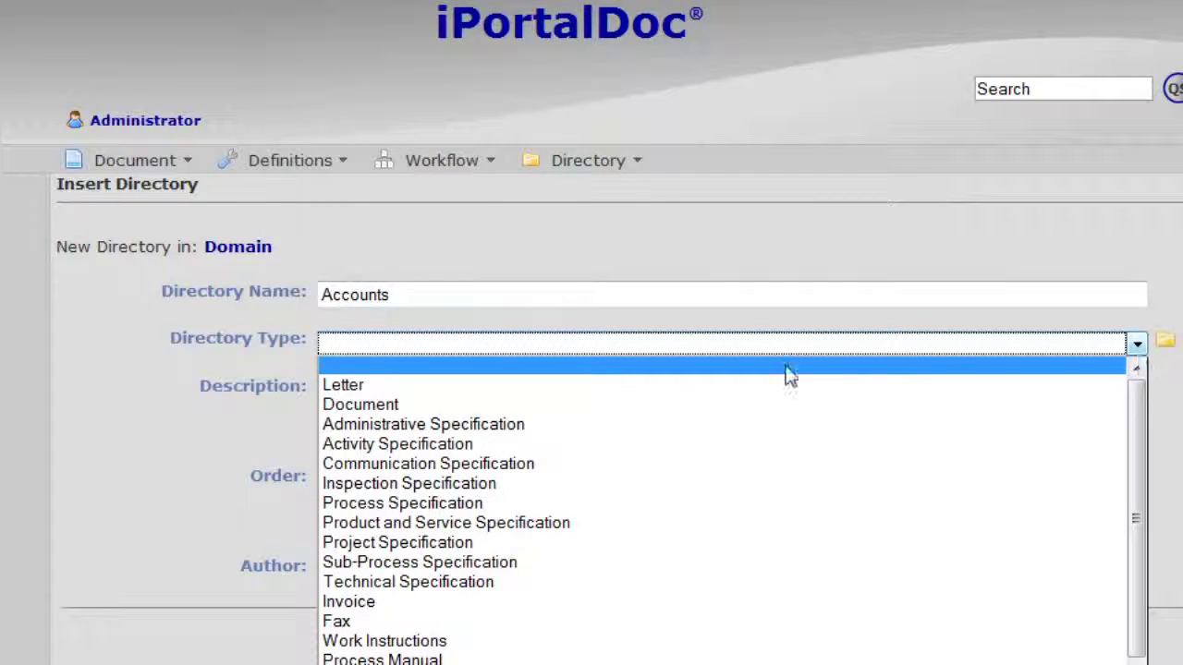
left_click(505, 422)
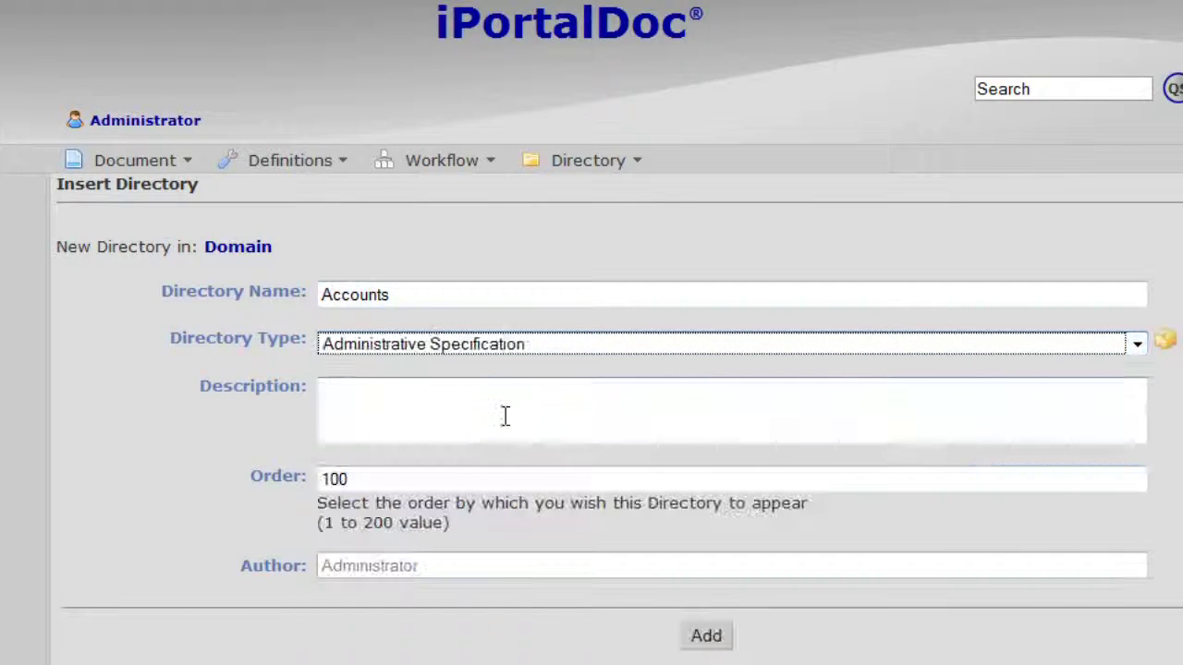
left_click(459, 399)
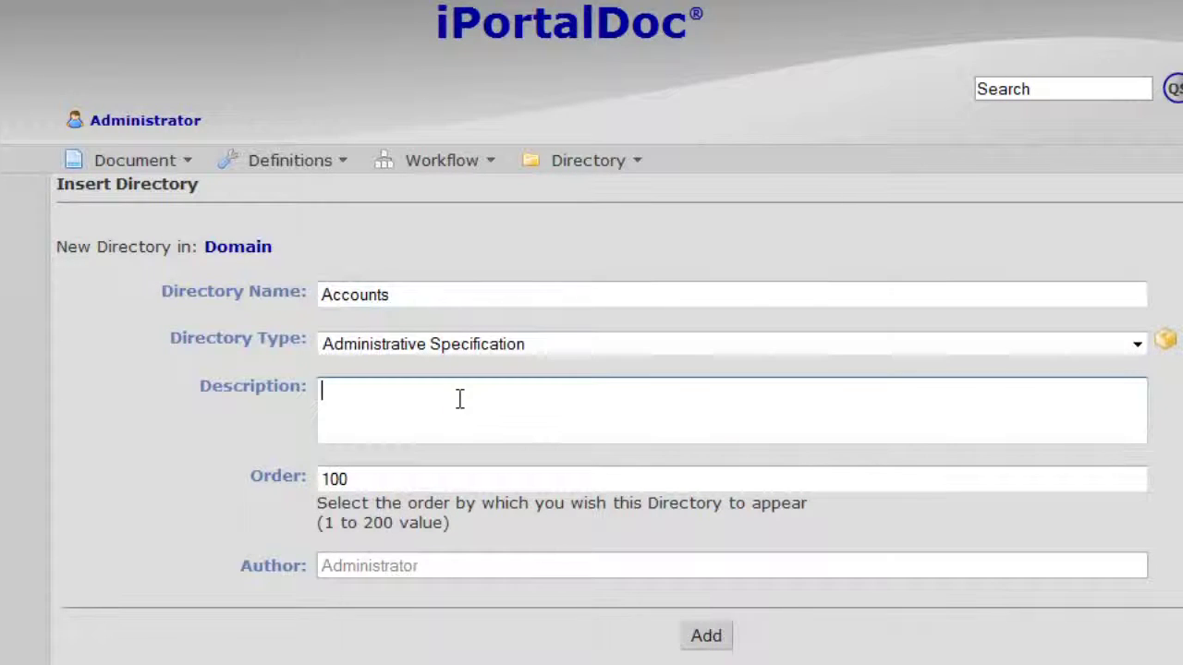
type("Accoun")
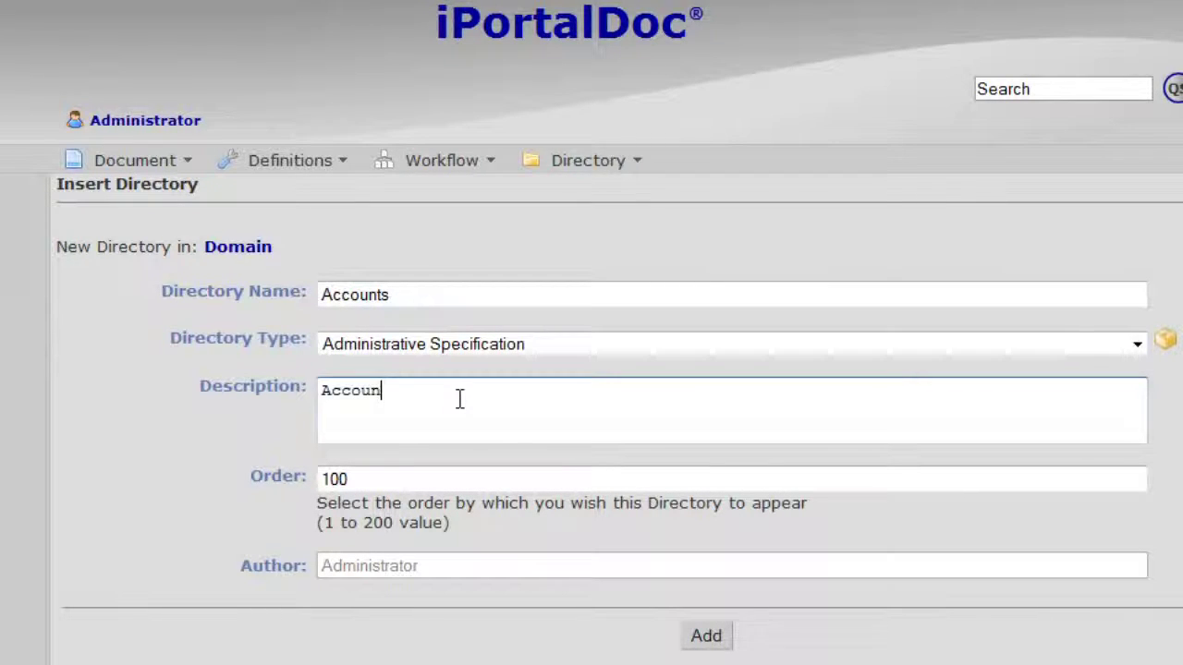
type("ts department folder")
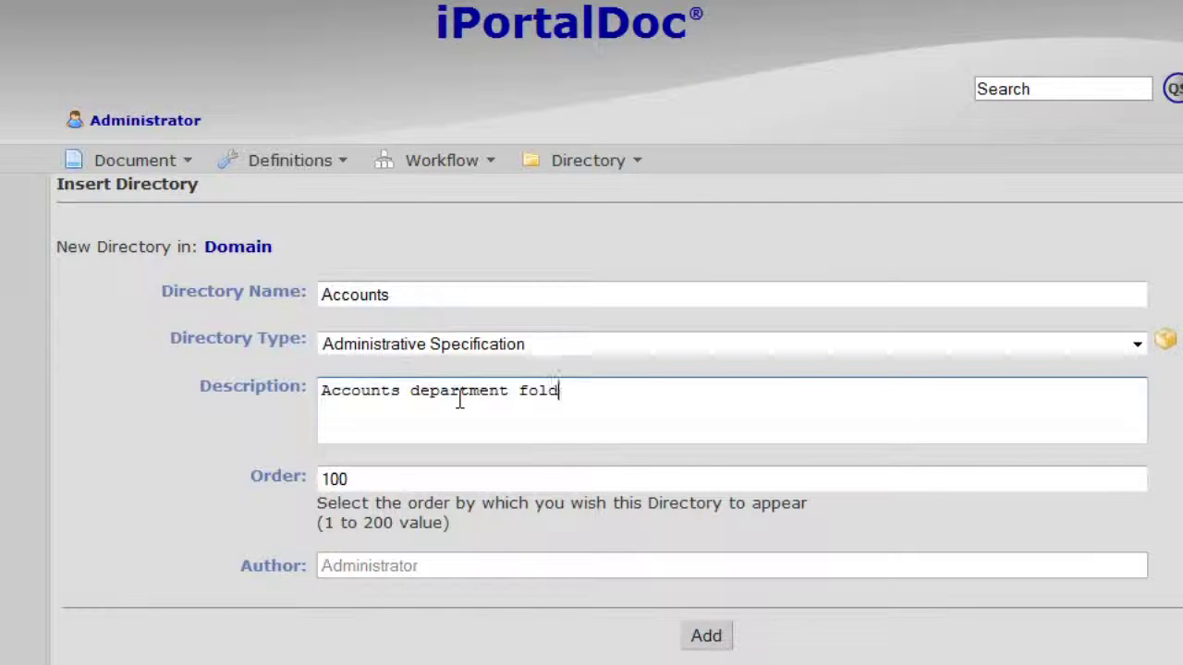
left_click(335, 478)
type("1")
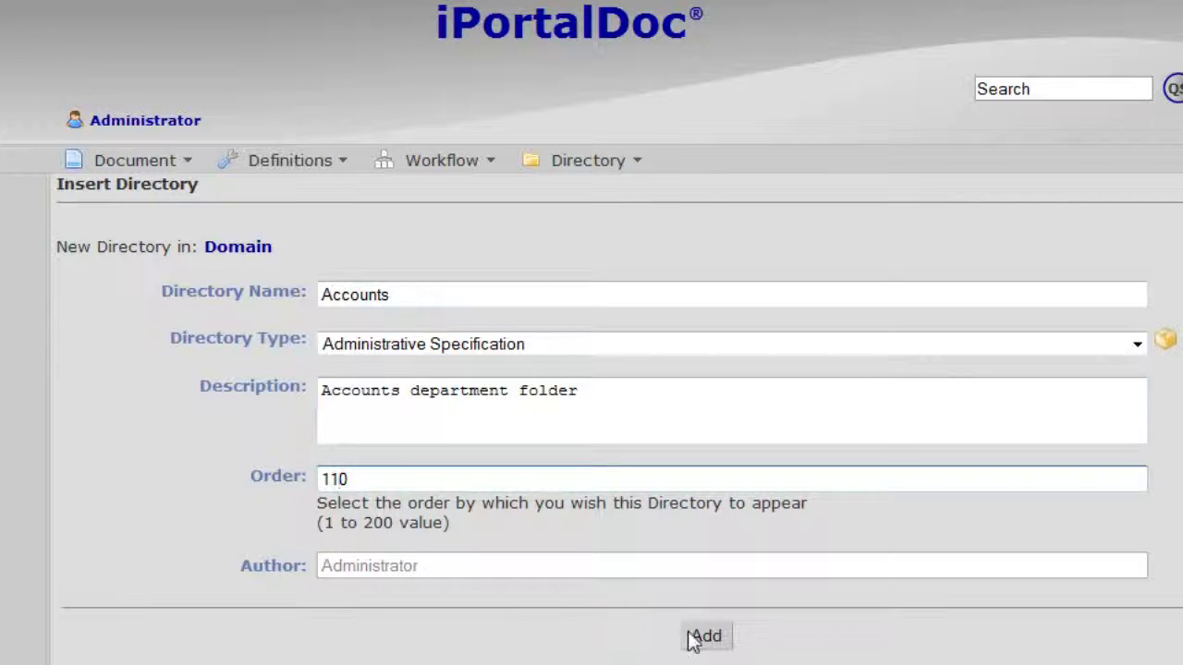
left_click(693, 636)
left_click(545, 471)
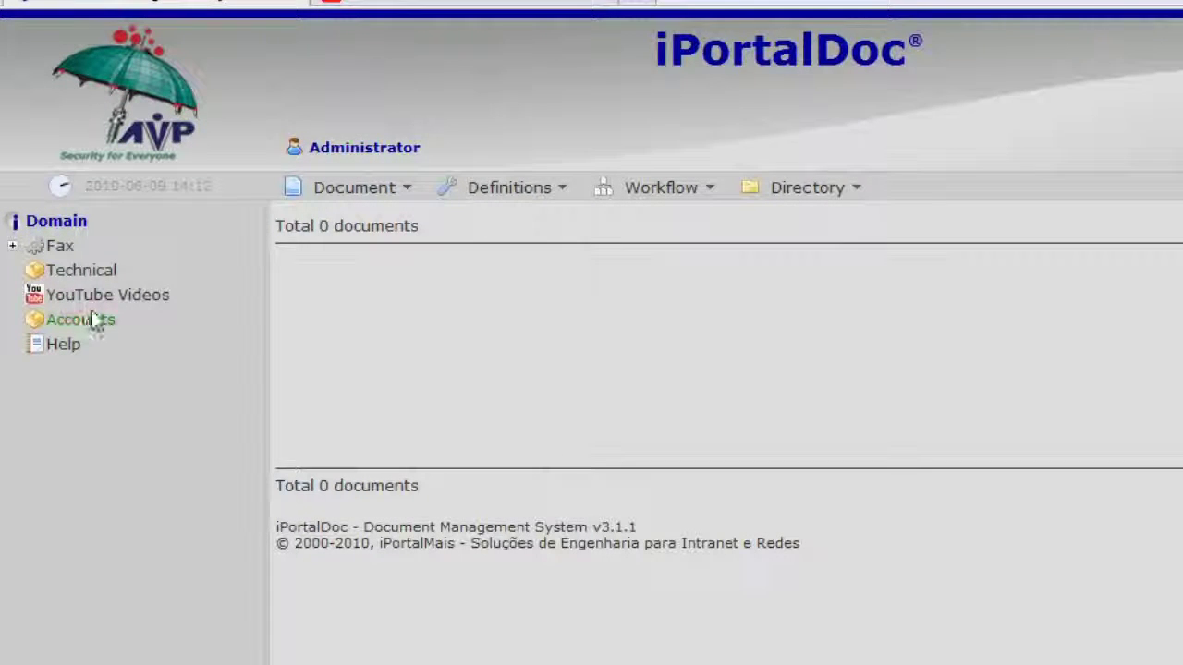
- Associate the second listed user with Technical as Editor, then open the Accounts directory
left_click(102, 273)
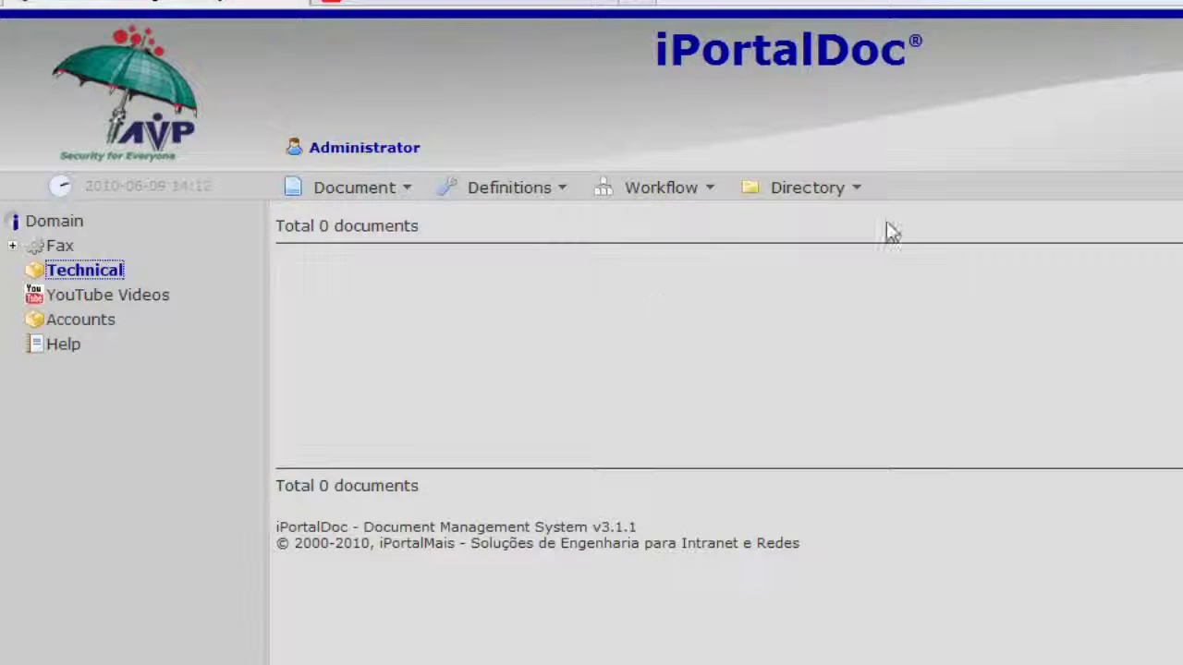
left_click(859, 194)
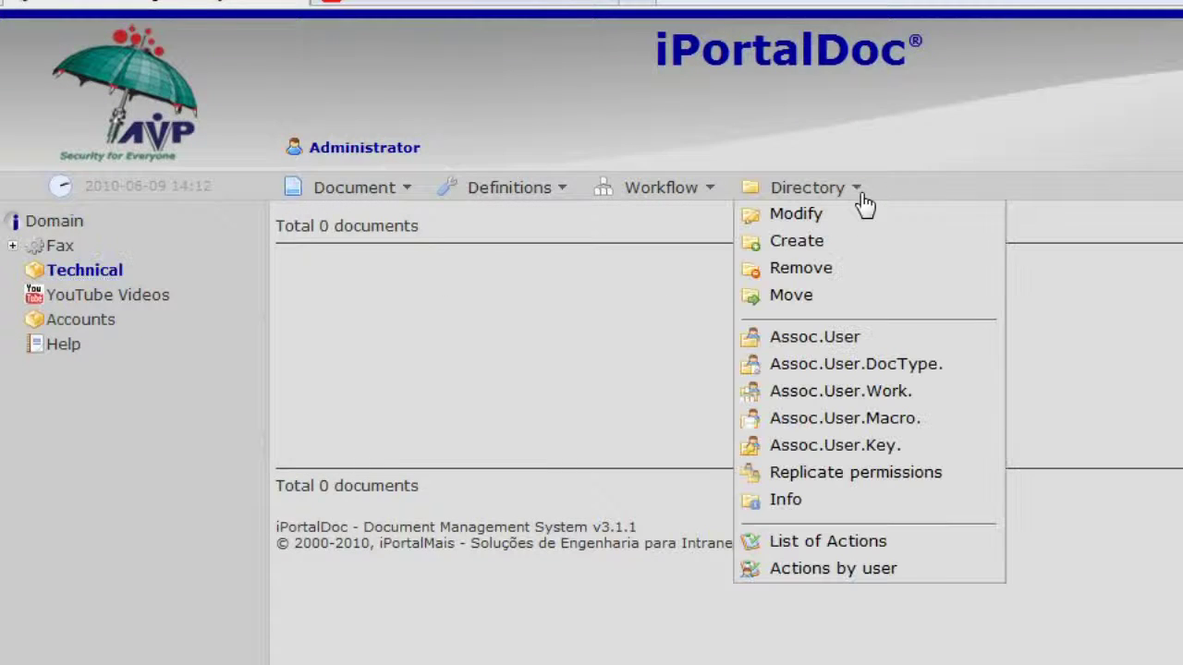
left_click(852, 343)
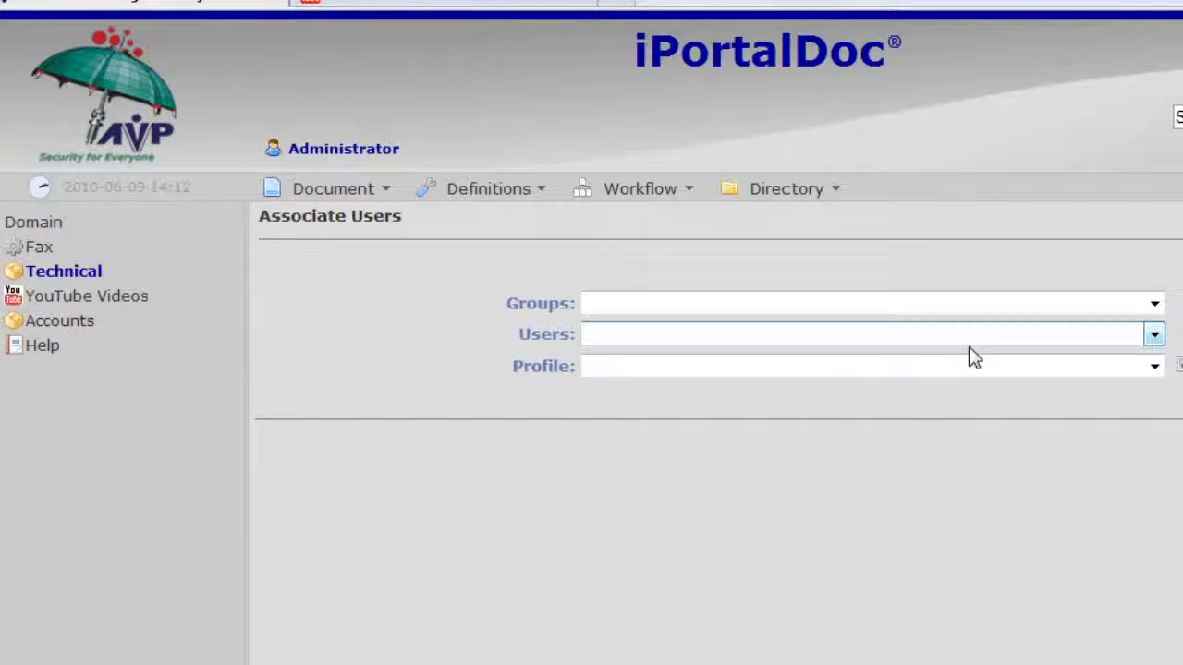
left_click(1154, 335)
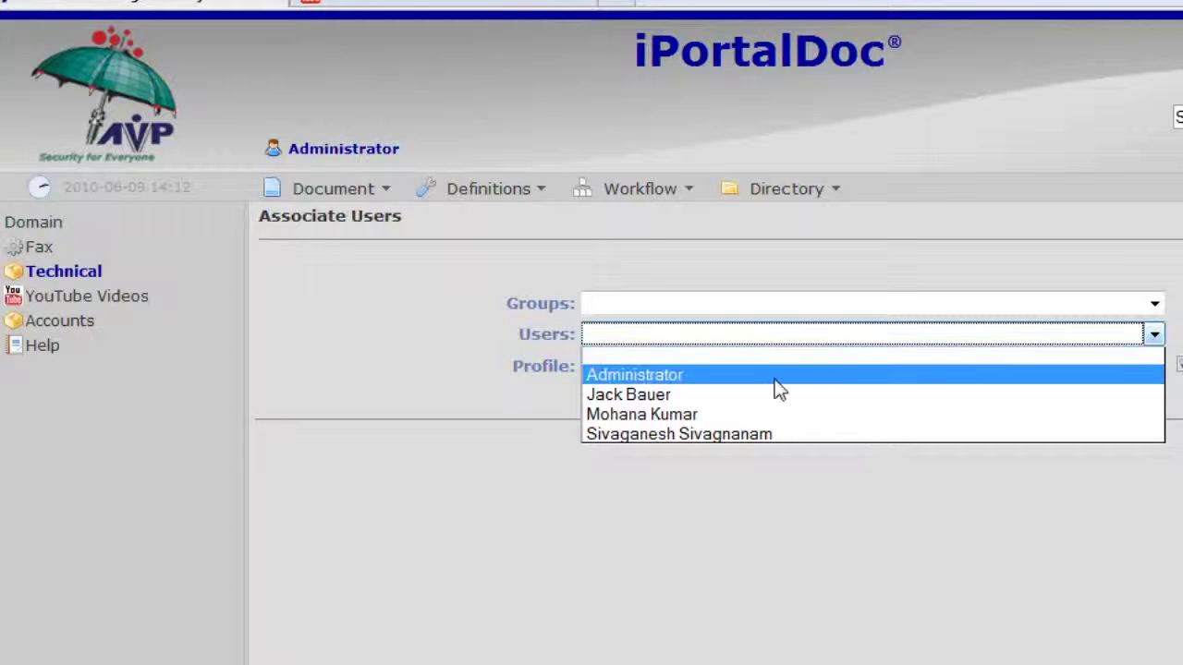
left_click(702, 396)
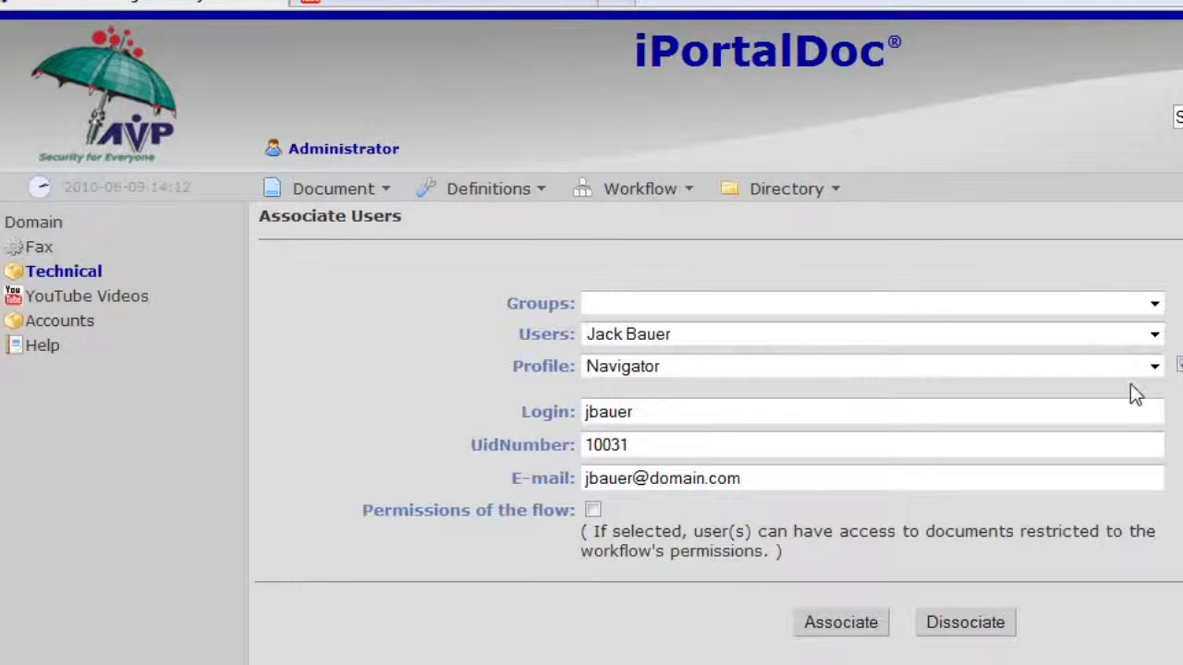
left_click(1154, 366)
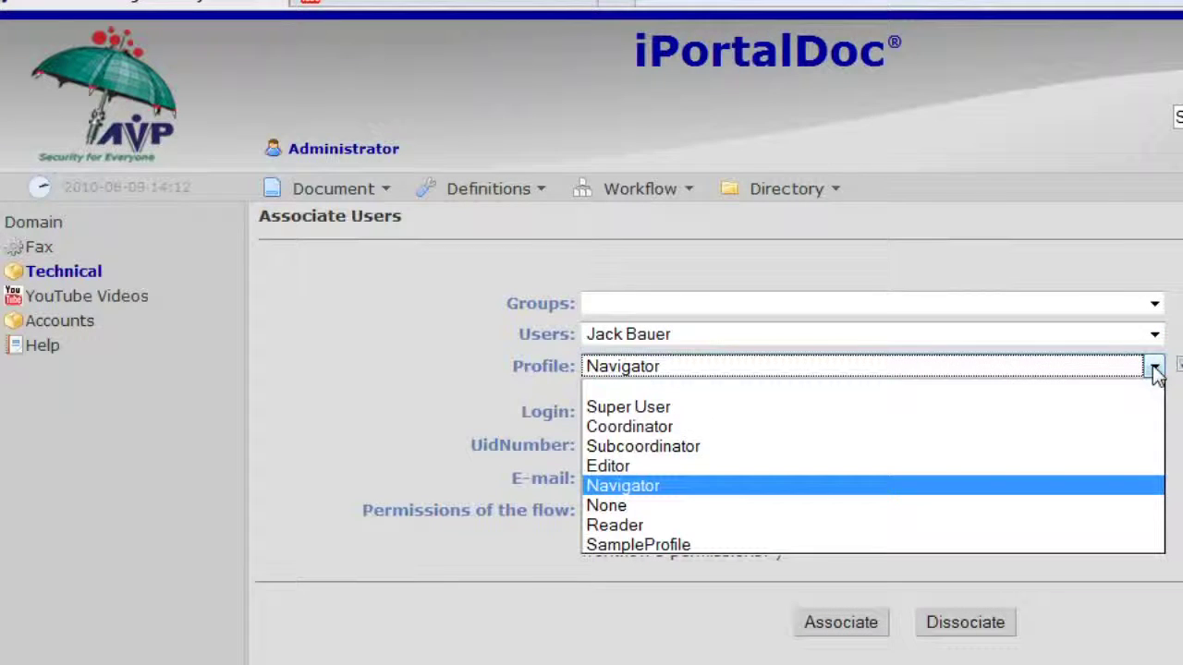
left_click(629, 468)
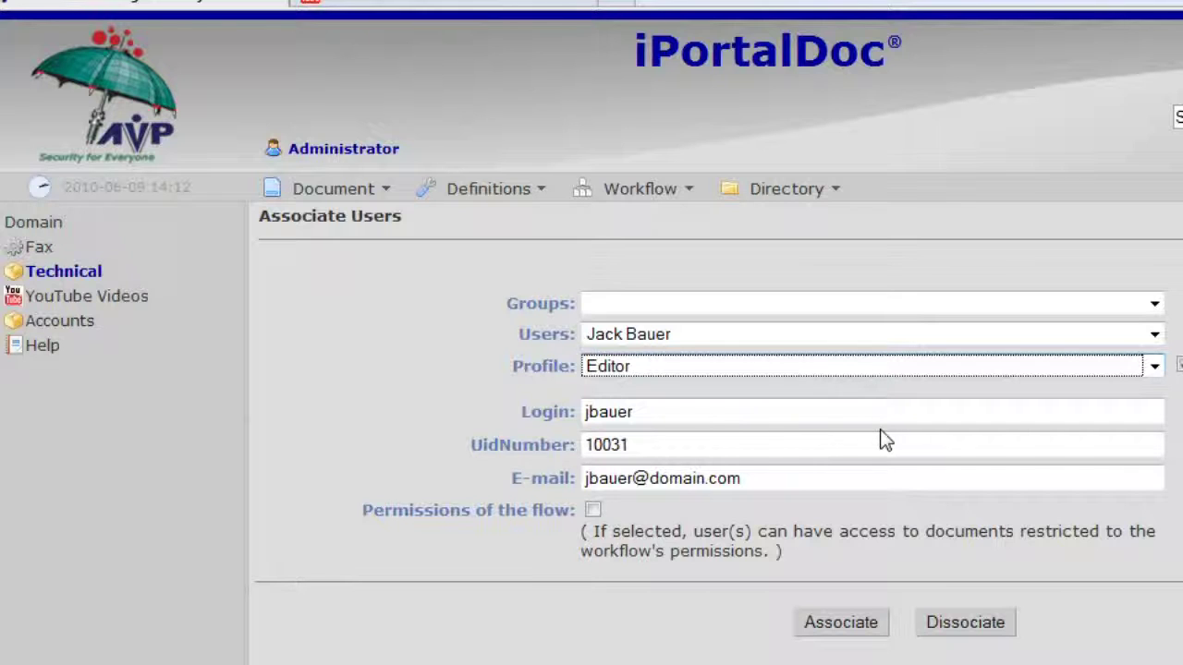
left_click(866, 626)
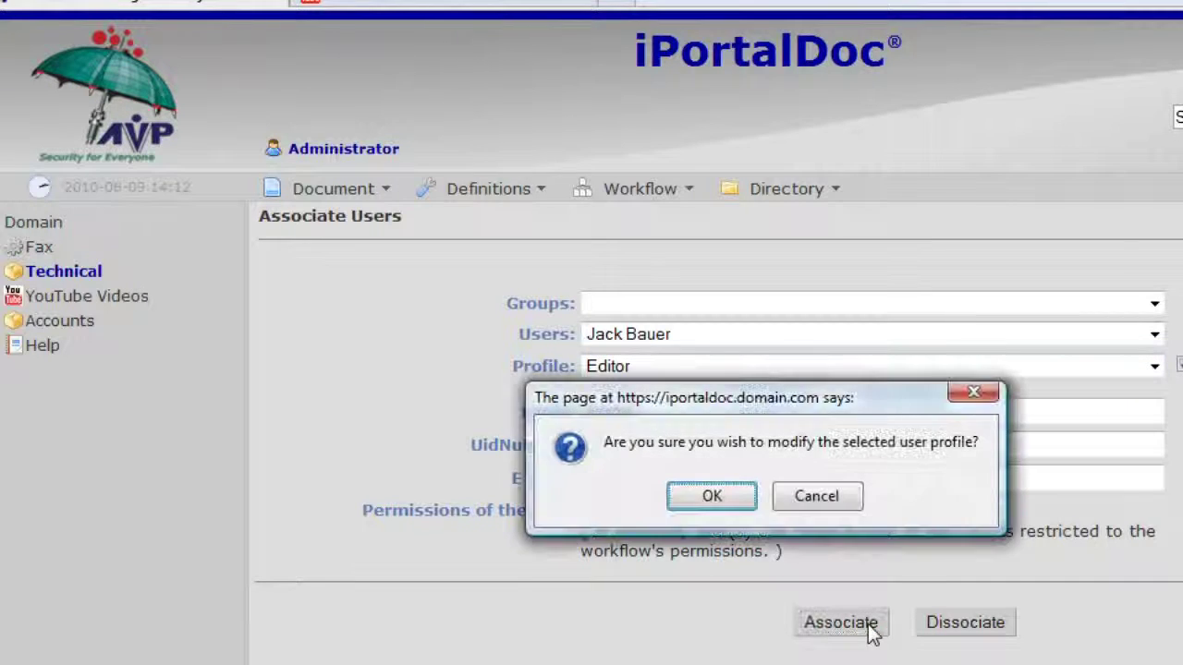
left_click(707, 499)
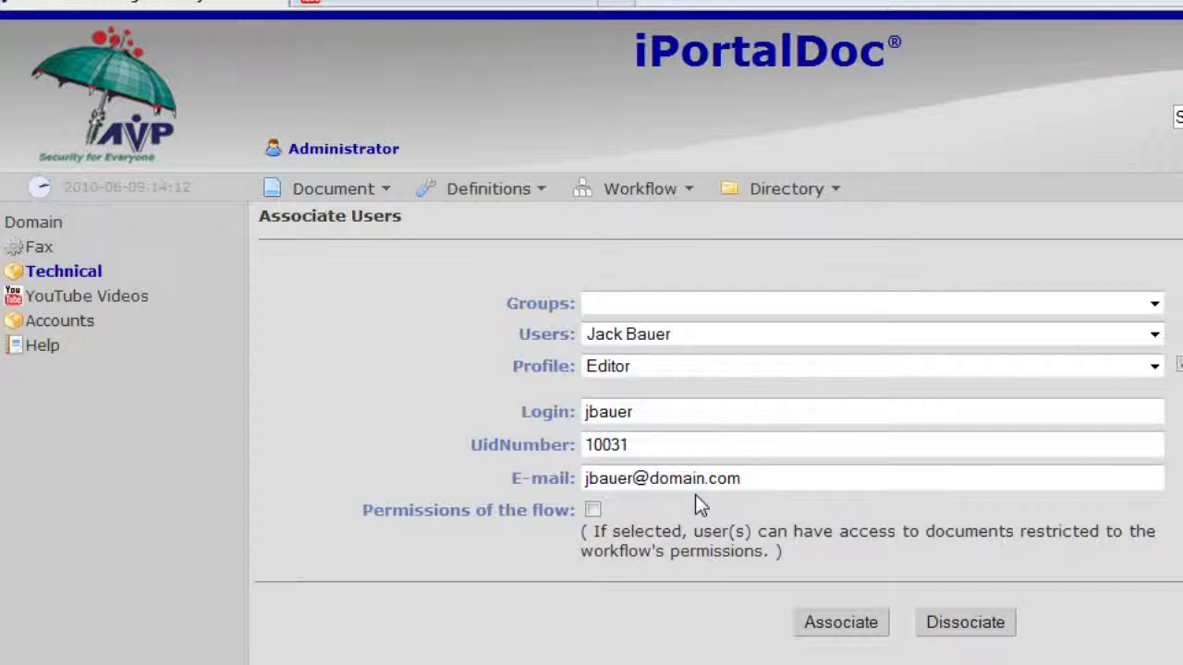
left_click(59, 321)
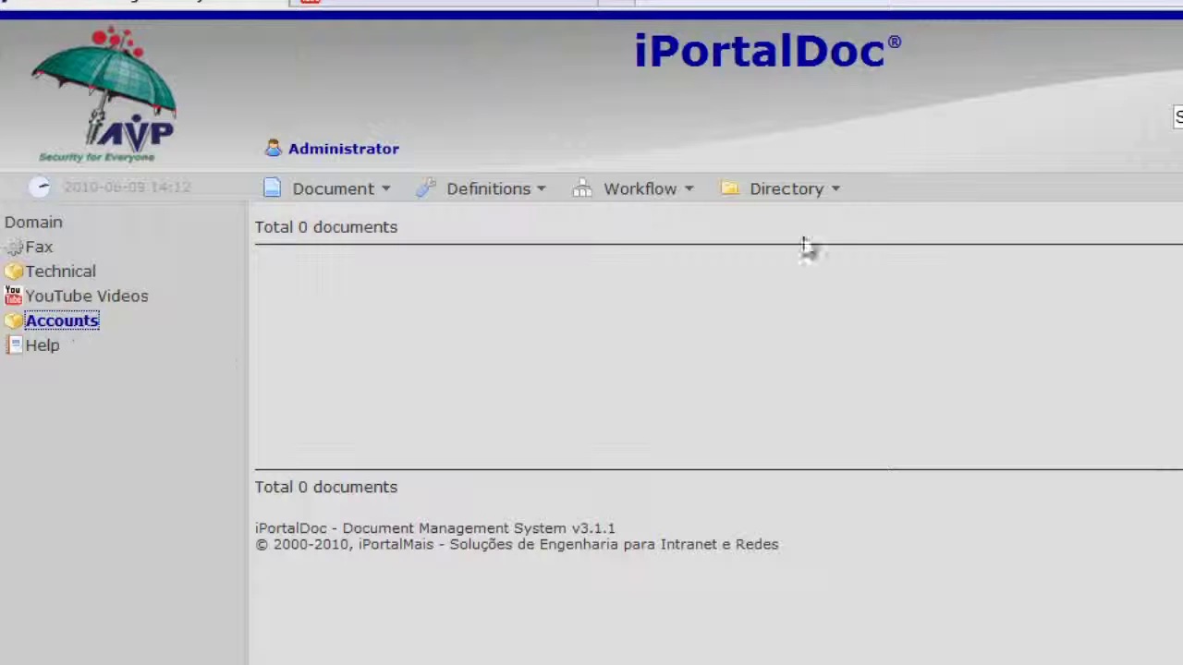
- Associate the third listed user with the Accounts directory using the Editor profile
left_click(835, 194)
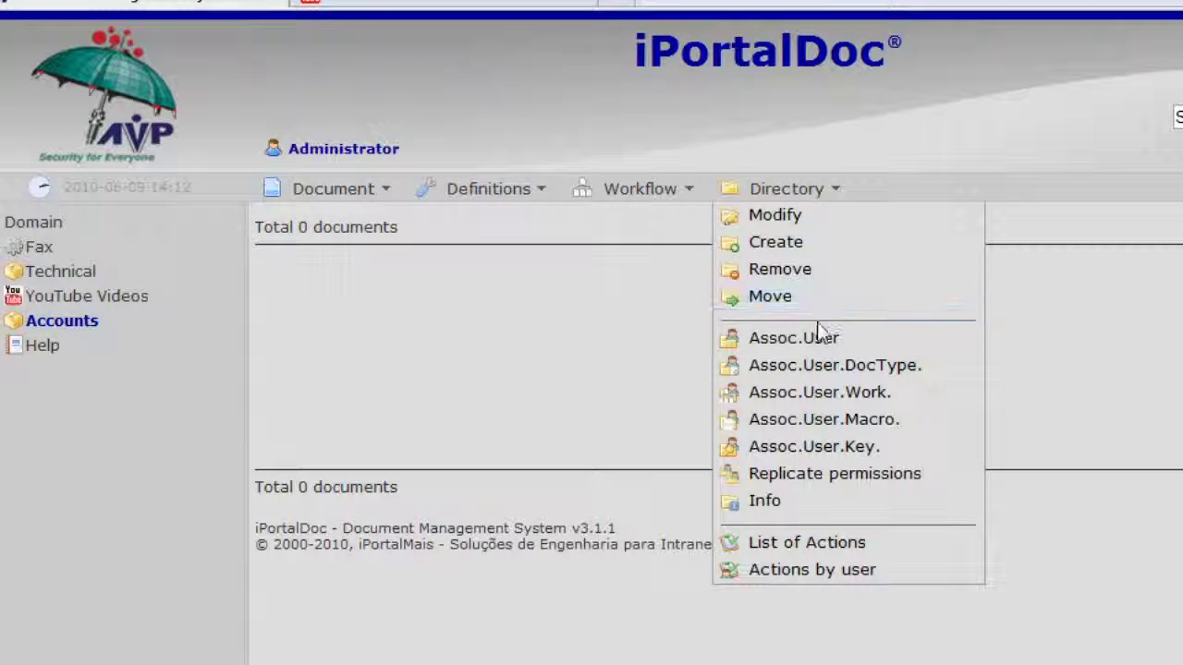
left_click(818, 339)
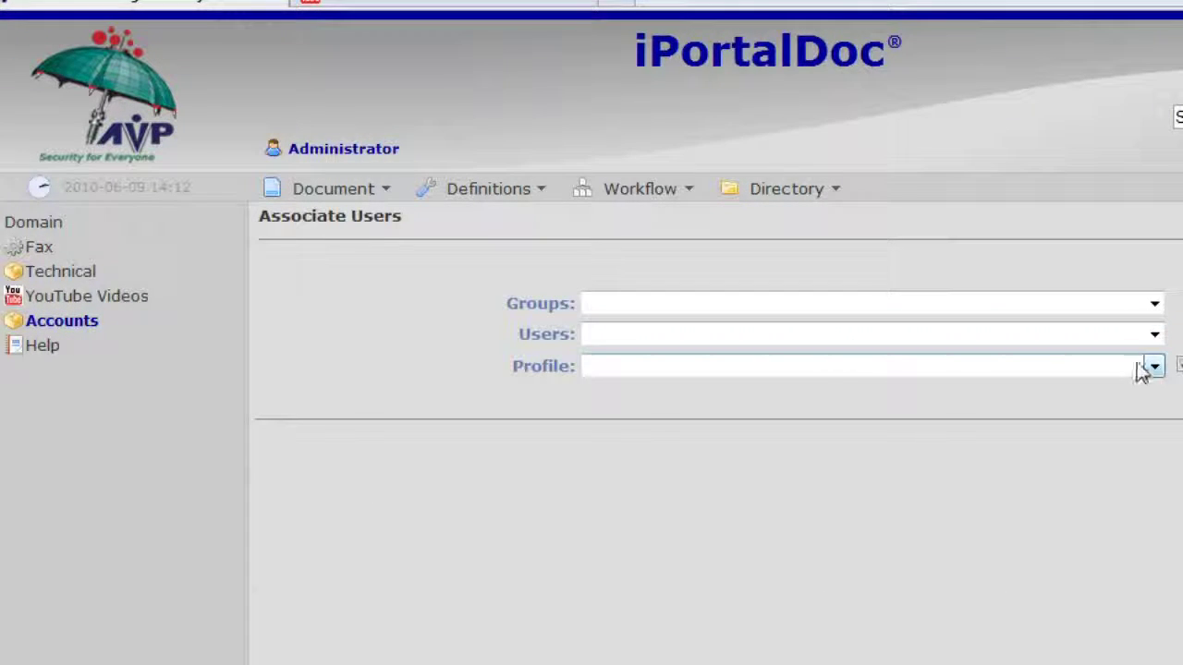
left_click(1153, 336)
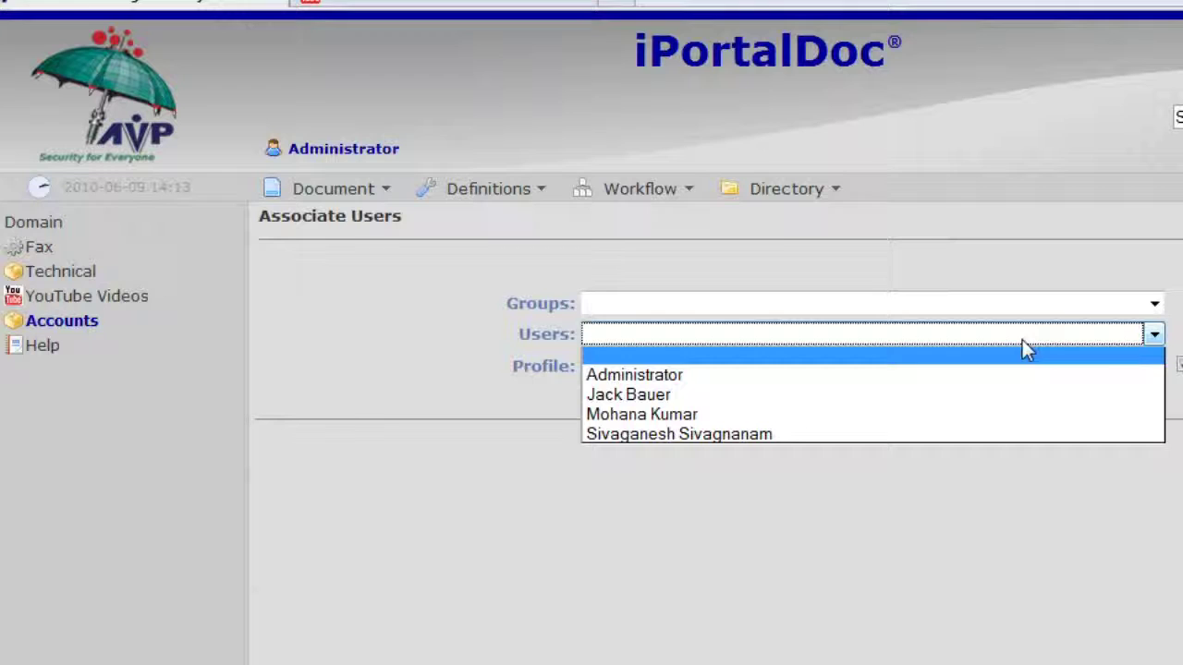
left_click(673, 413)
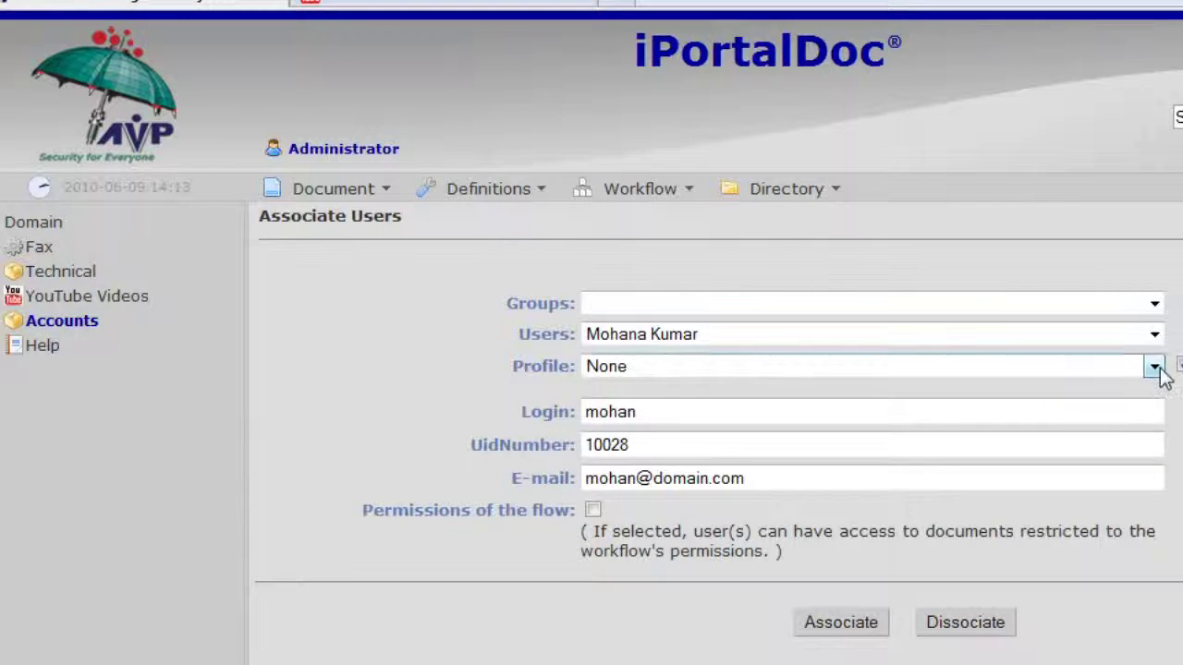
left_click(1155, 367)
left_click(632, 466)
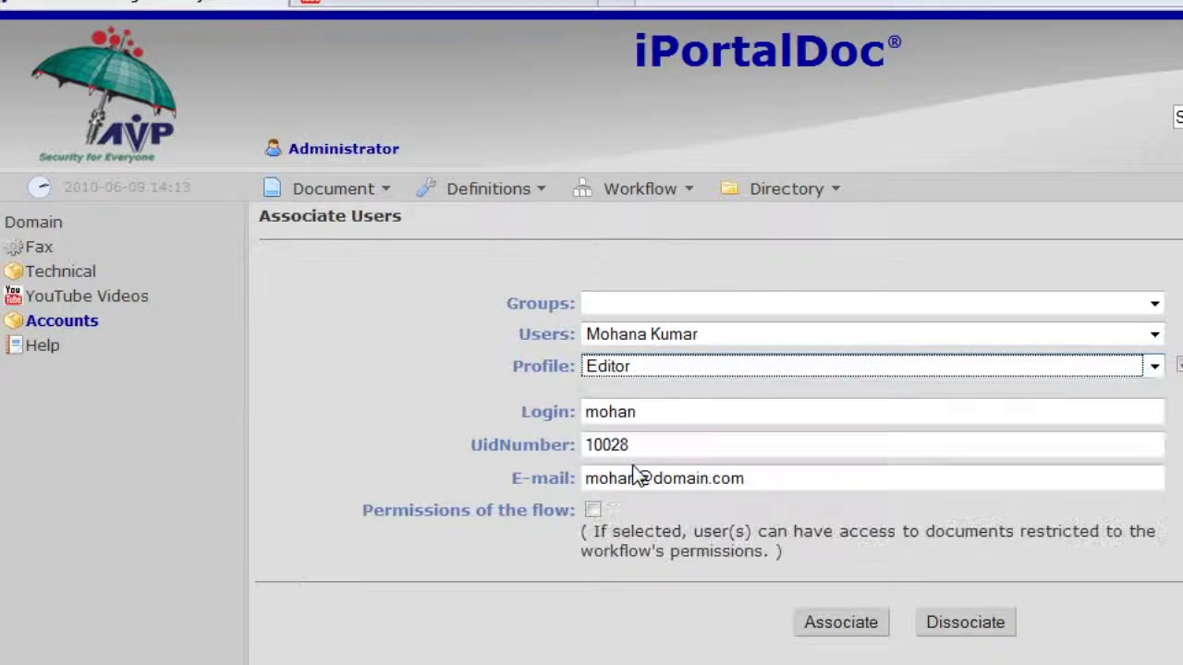
left_click(867, 626)
left_click(731, 504)
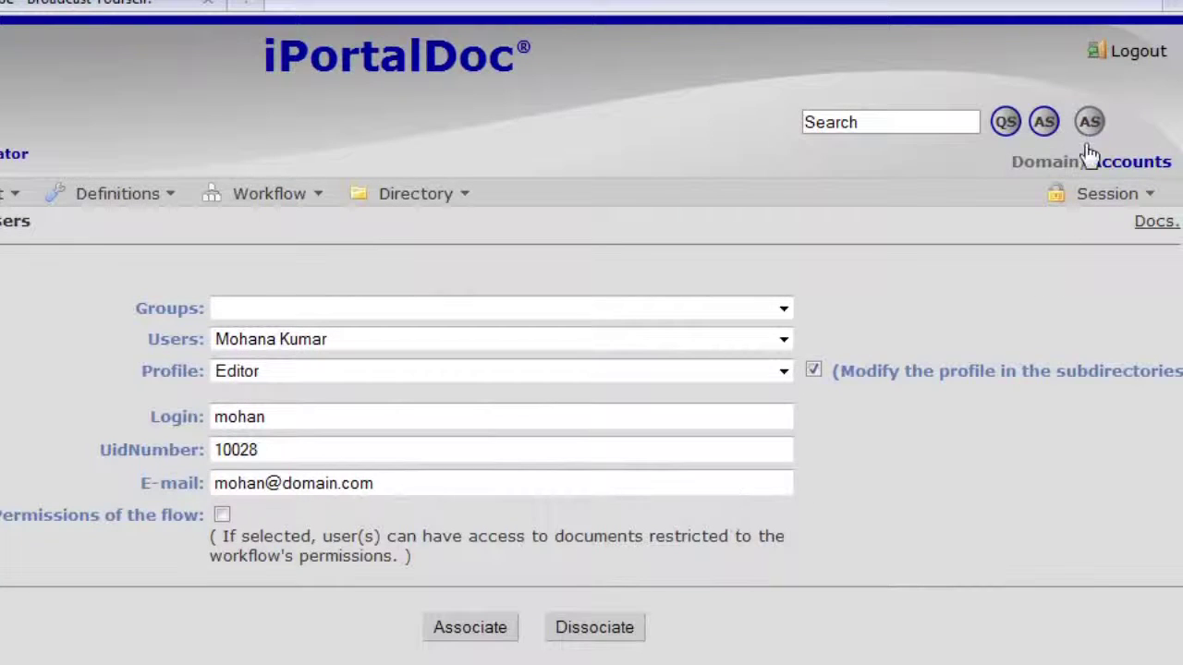
- Log out as administrator, log in as the Technical editor, then log out again
left_click(1135, 53)
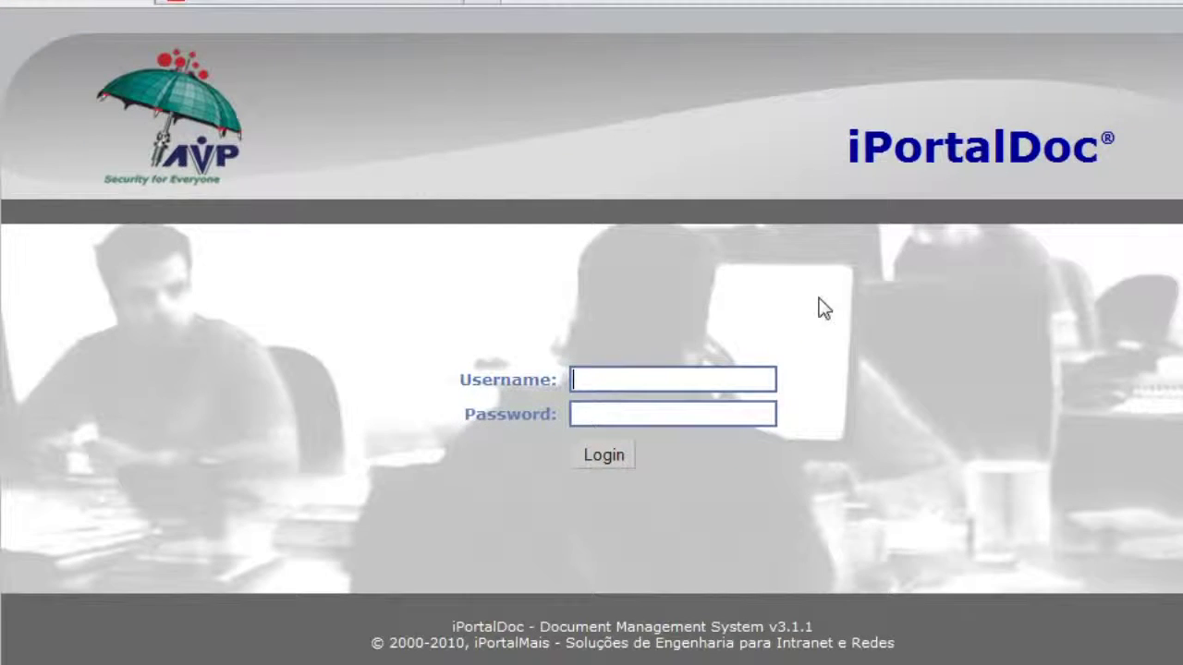
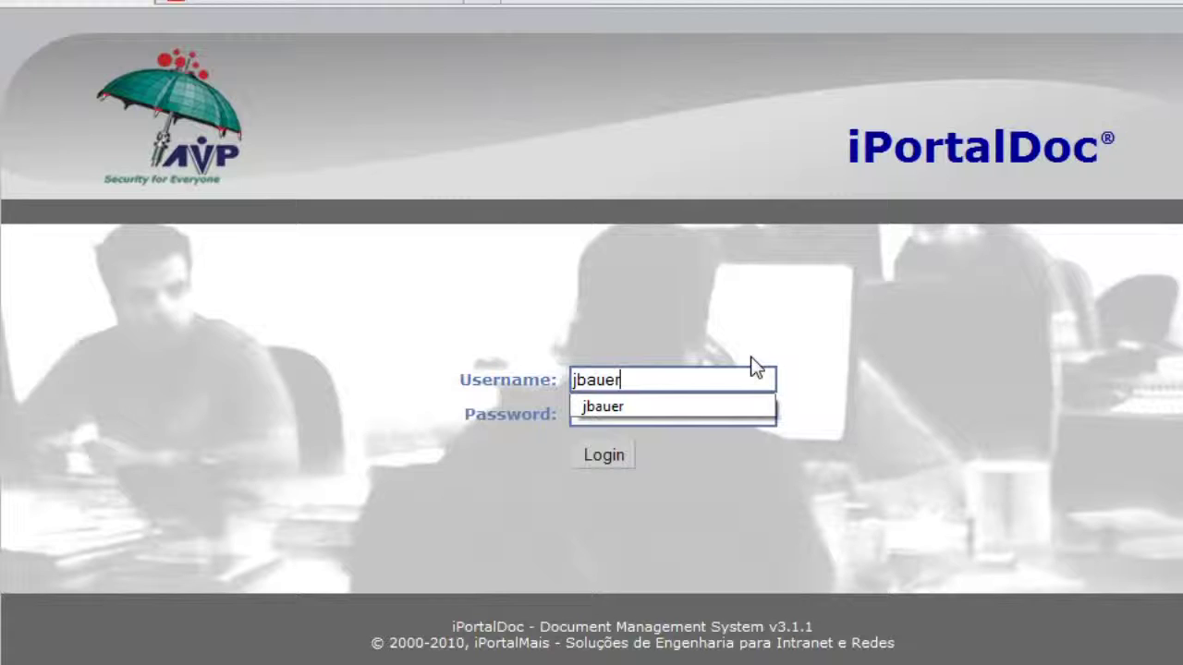
key("Tab")
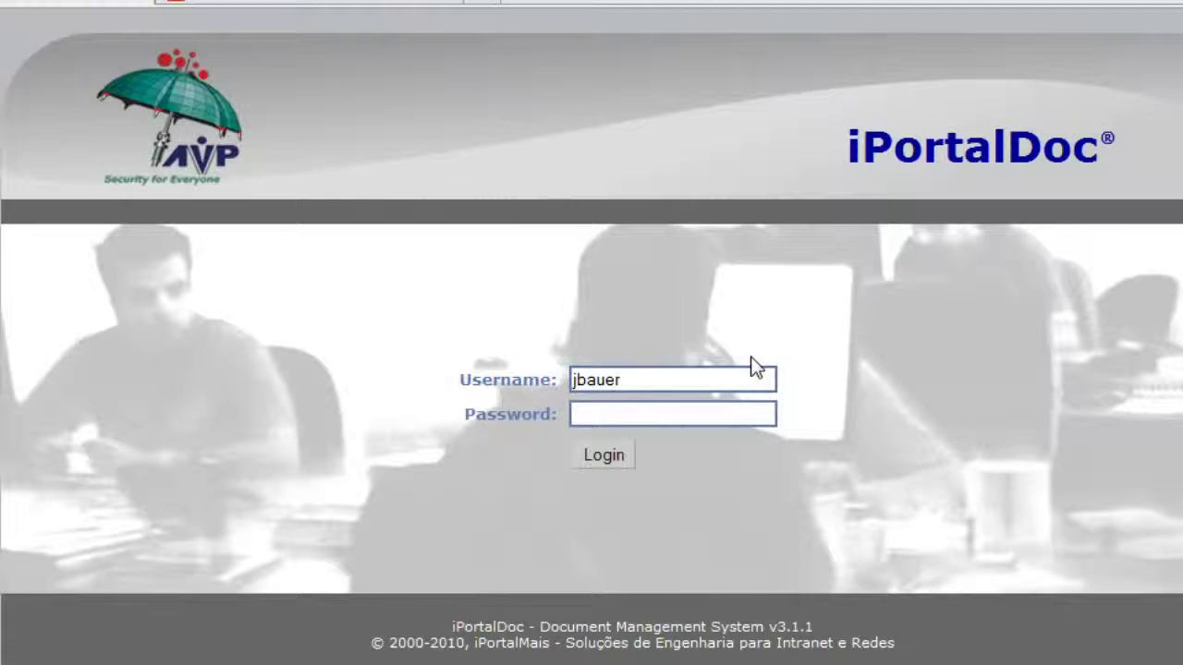
left_click(600, 456)
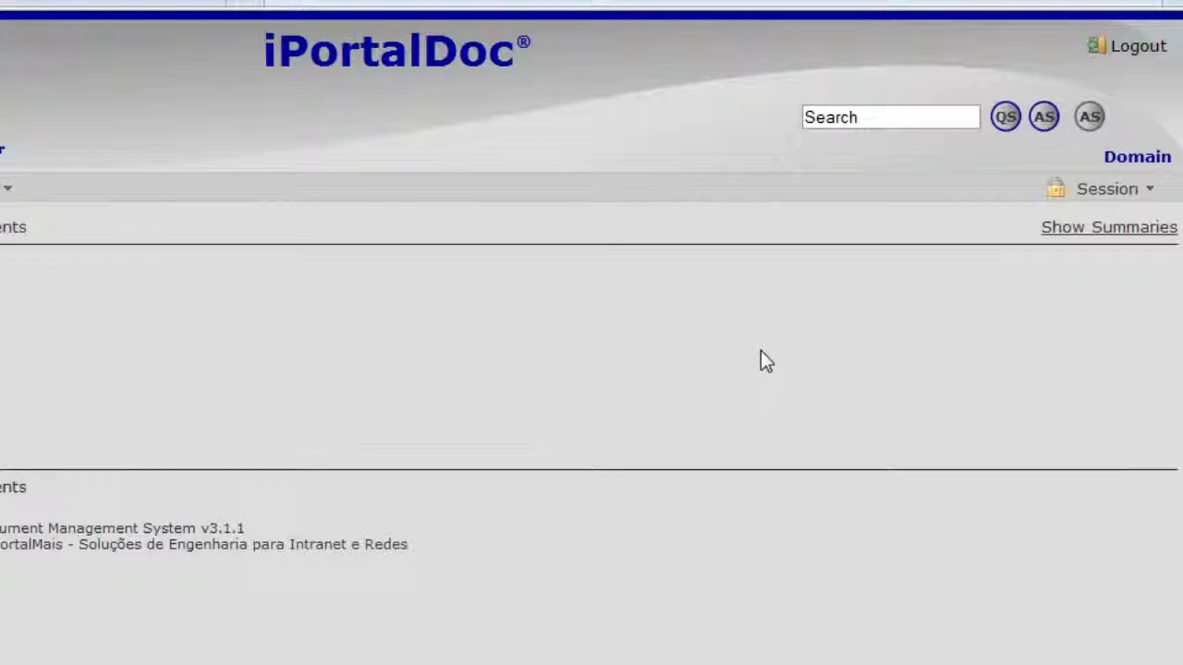
left_click(1144, 50)
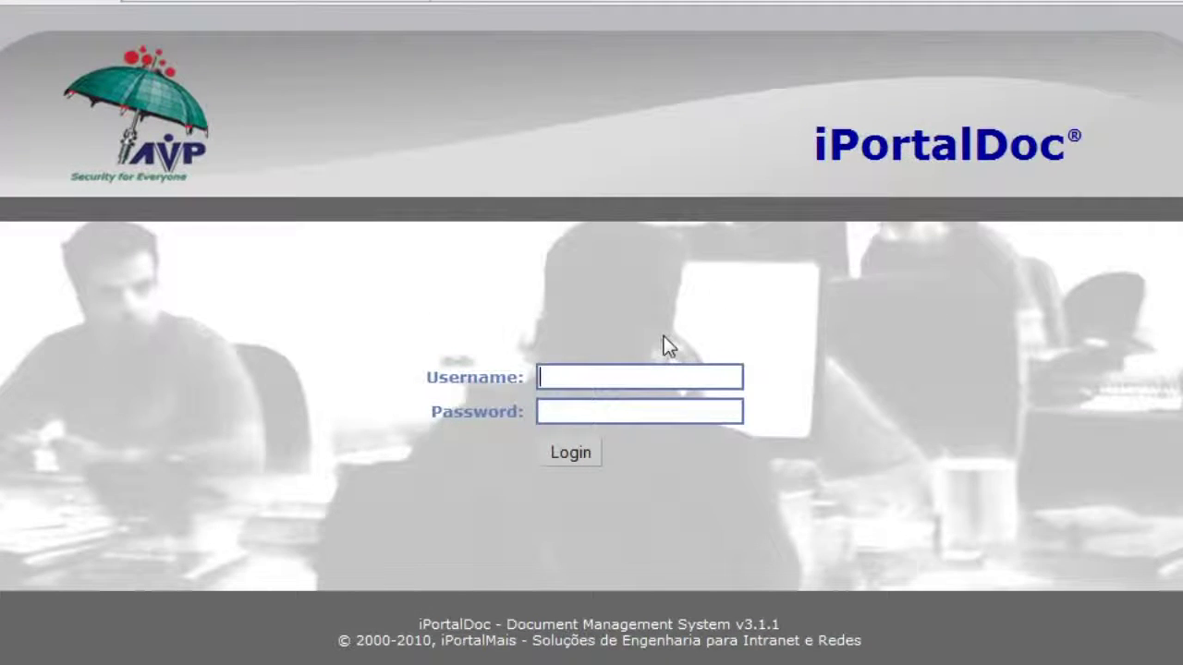
type("mohan")
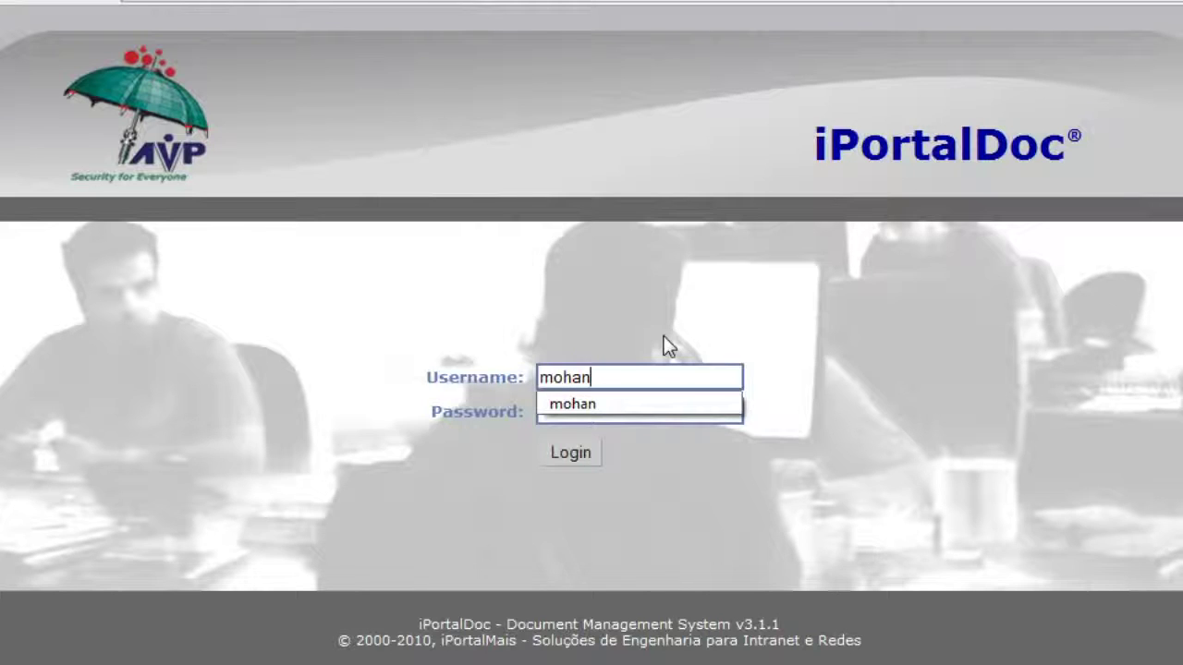
key("Tab")
type("123")
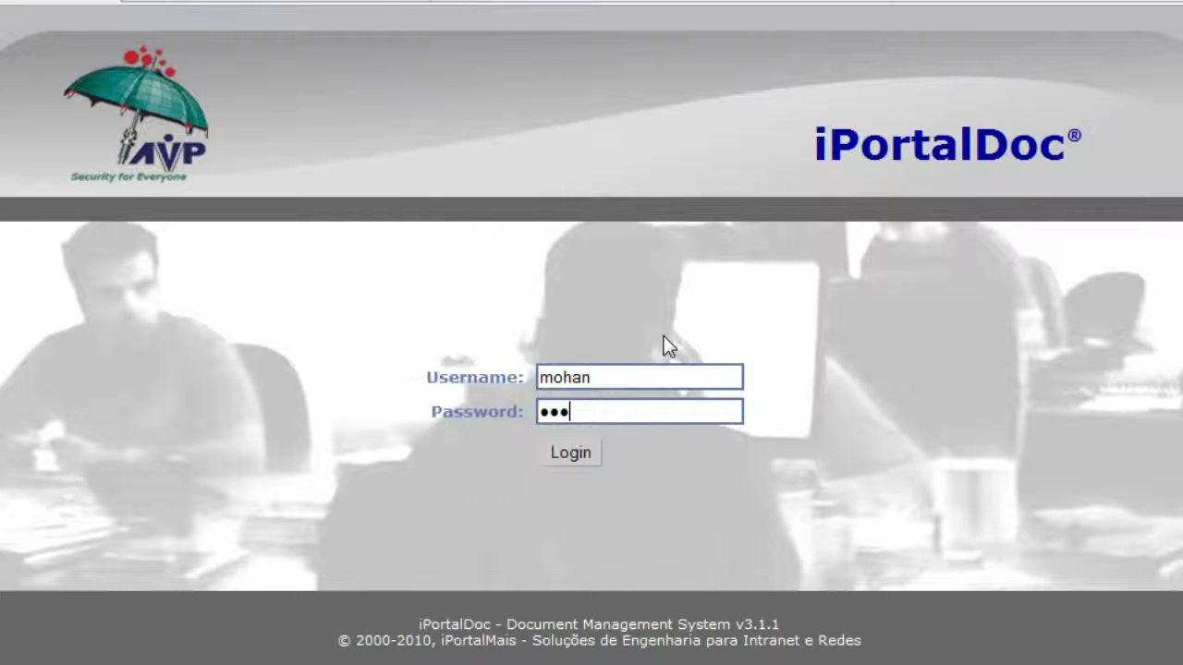
left_click(582, 455)
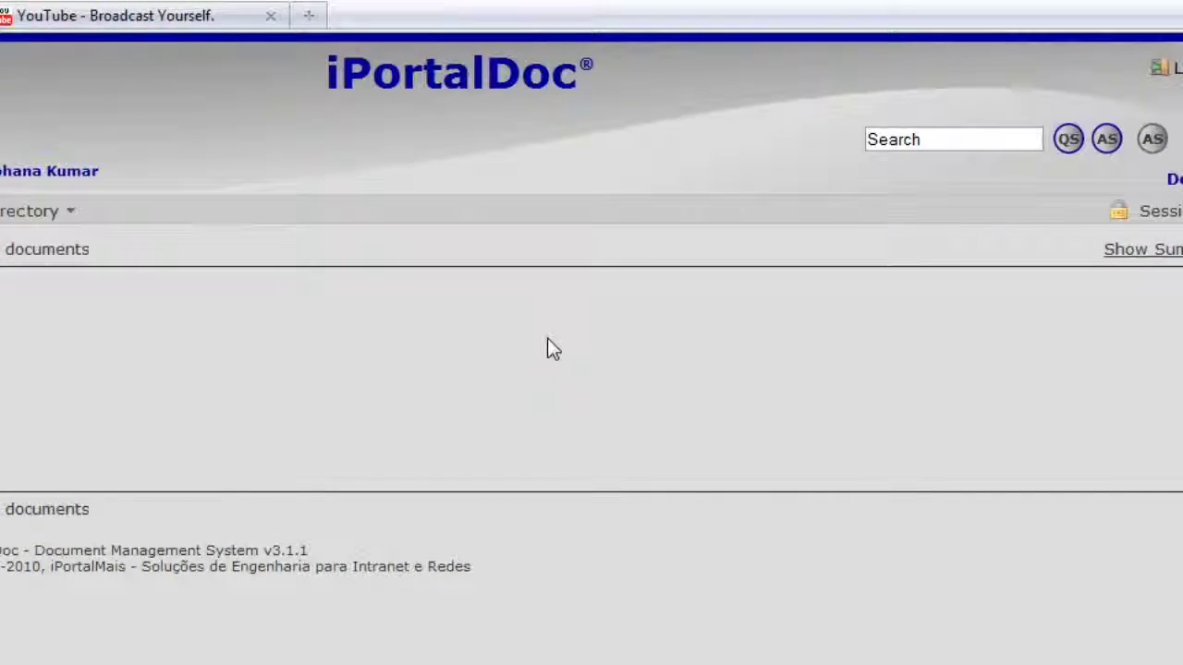
left_click(1162, 74)
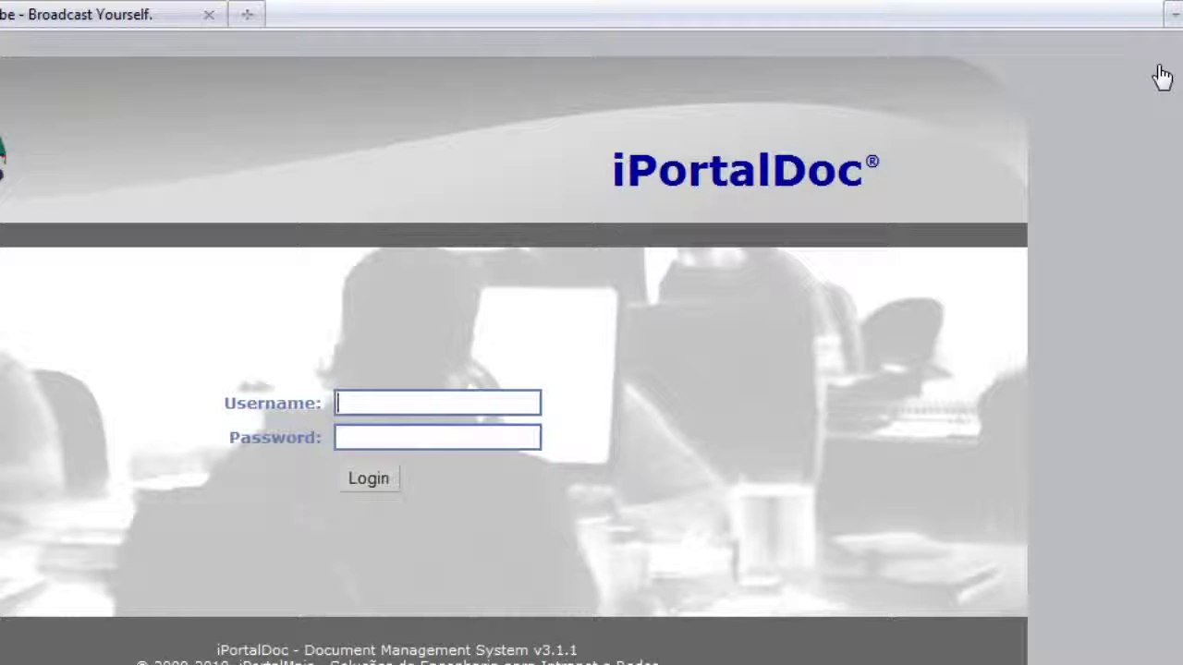